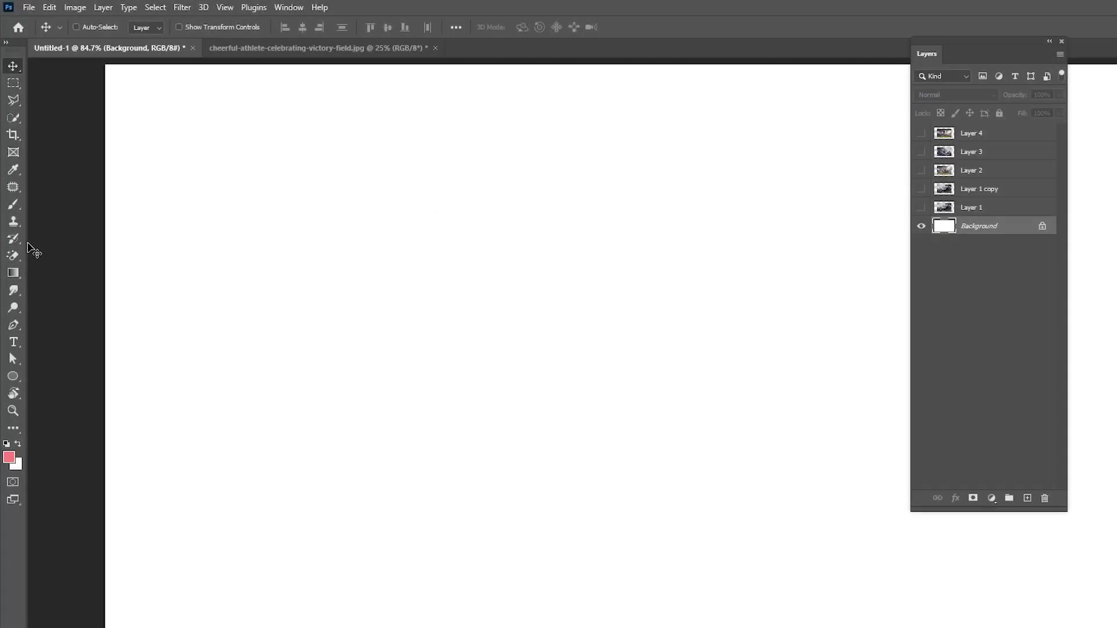
Step: Draw a perfect black (#000000) circle across the middle of the canvas with the Ellipse tool
{"action": "left_click", "coordinate": [14, 376]}
{"action": "left_click", "coordinate": [10, 458]}
{"action": "type", "text": "000000"}
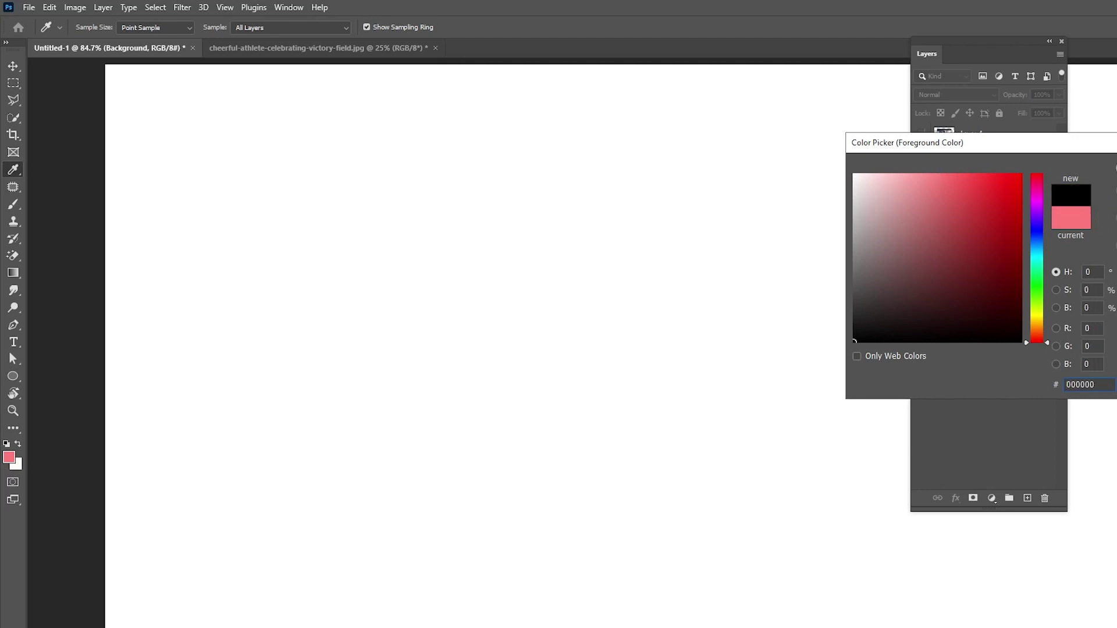
{"action": "key", "text": "Return"}
{"action": "left_click_drag", "start_coordinate": [341, 165], "coordinate": [961, 575]}
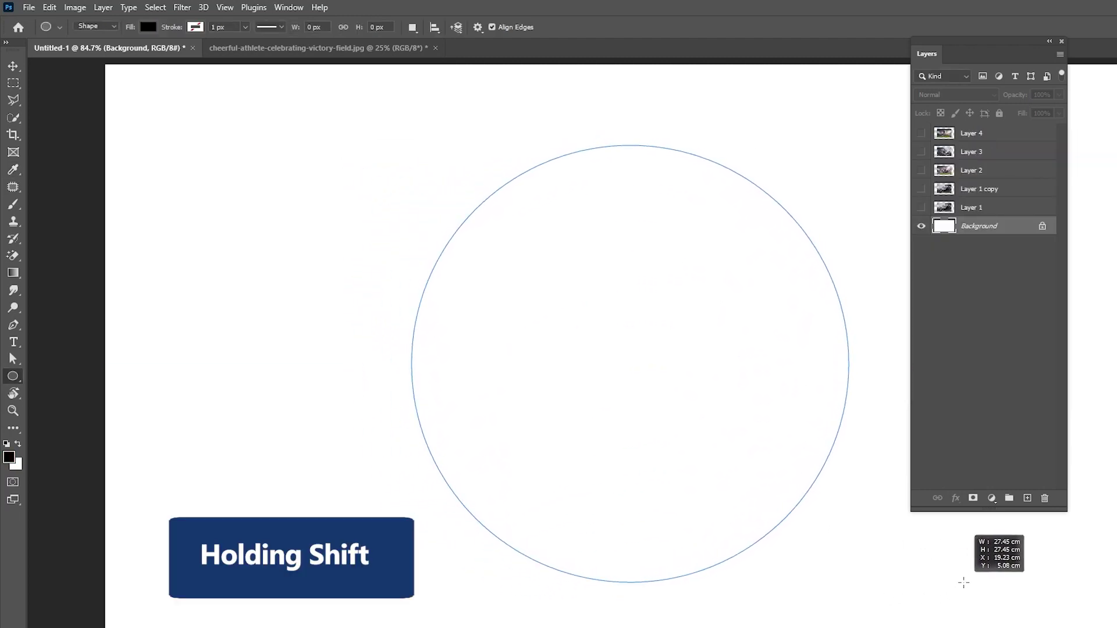
{"action": "left_click_drag", "start_coordinate": [961, 575], "coordinate": [963, 581]}
Step: Centre the circle horizontally and vertically on the canvas, aligned with the Background layer
{"action": "left_click", "coordinate": [18, 67]}
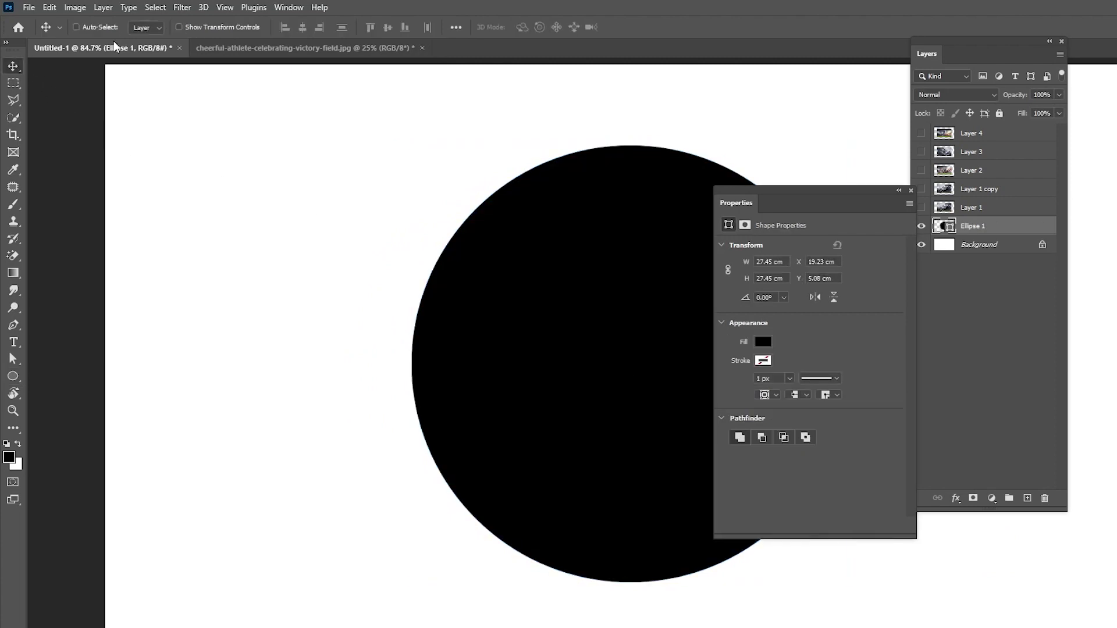
{"action": "left_click", "coordinate": [911, 190]}
{"action": "left_click", "coordinate": [987, 245], "text": "shift"}
{"action": "left_click", "coordinate": [302, 28]}
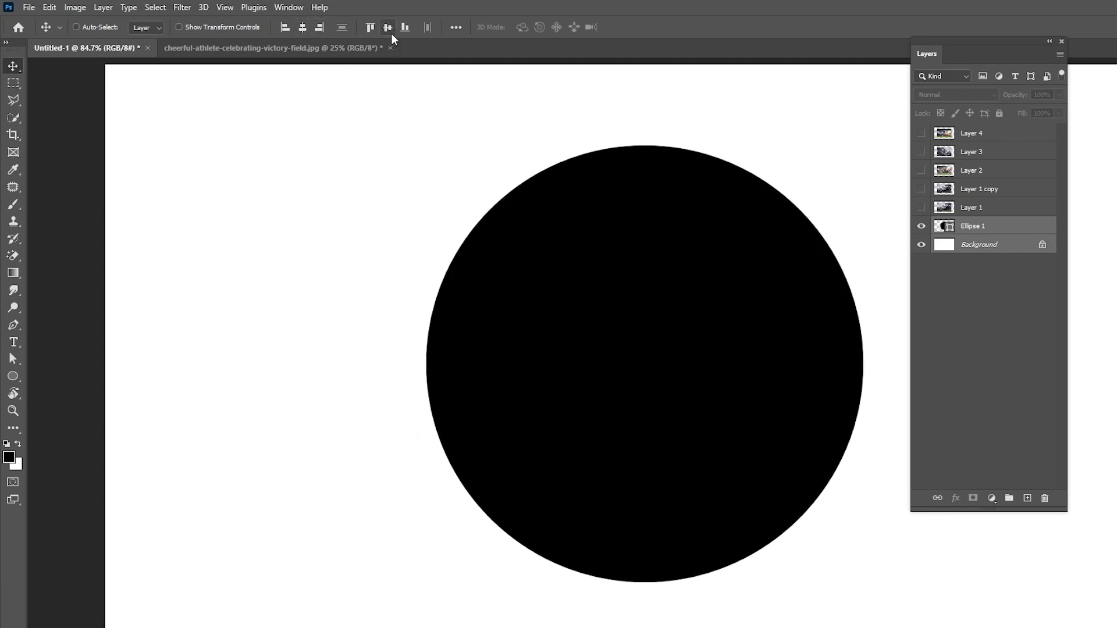
{"action": "left_click", "coordinate": [390, 30]}
Step: Rasterize the Ellipse 1 layer and add an empty Layer 5 above it
{"action": "right_click", "coordinate": [1004, 232]}
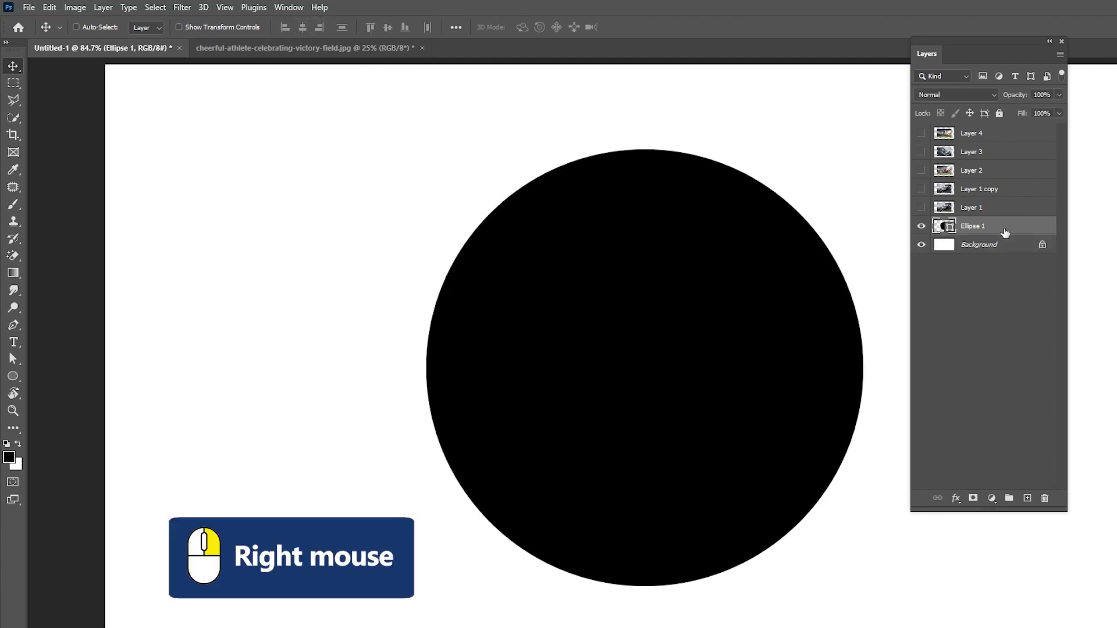
{"action": "right_click", "coordinate": [961, 232]}
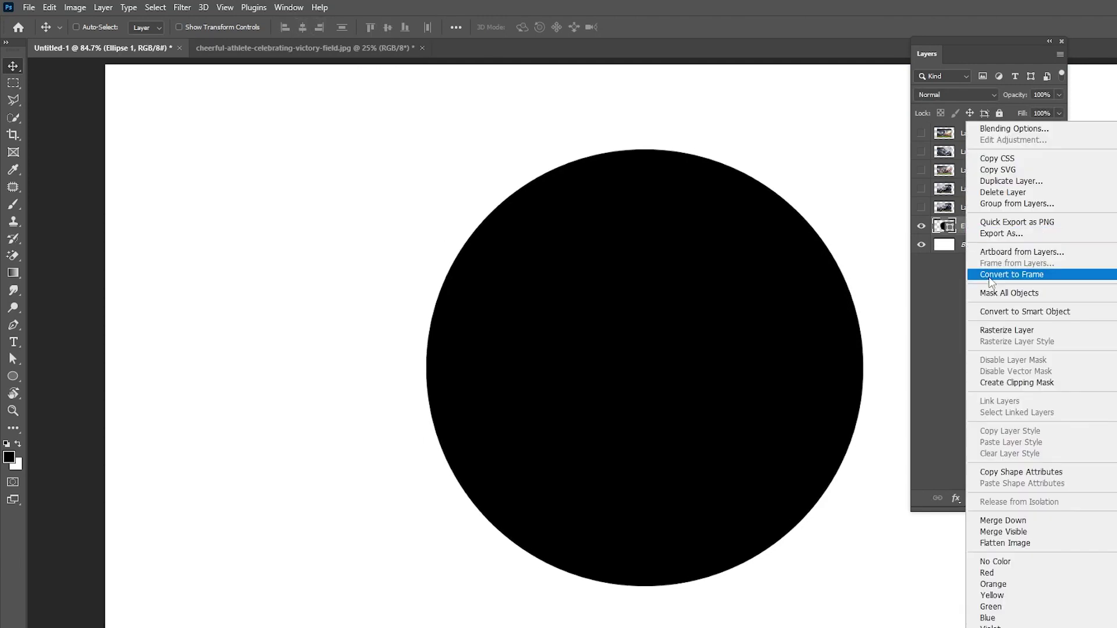
{"action": "left_click", "coordinate": [998, 332]}
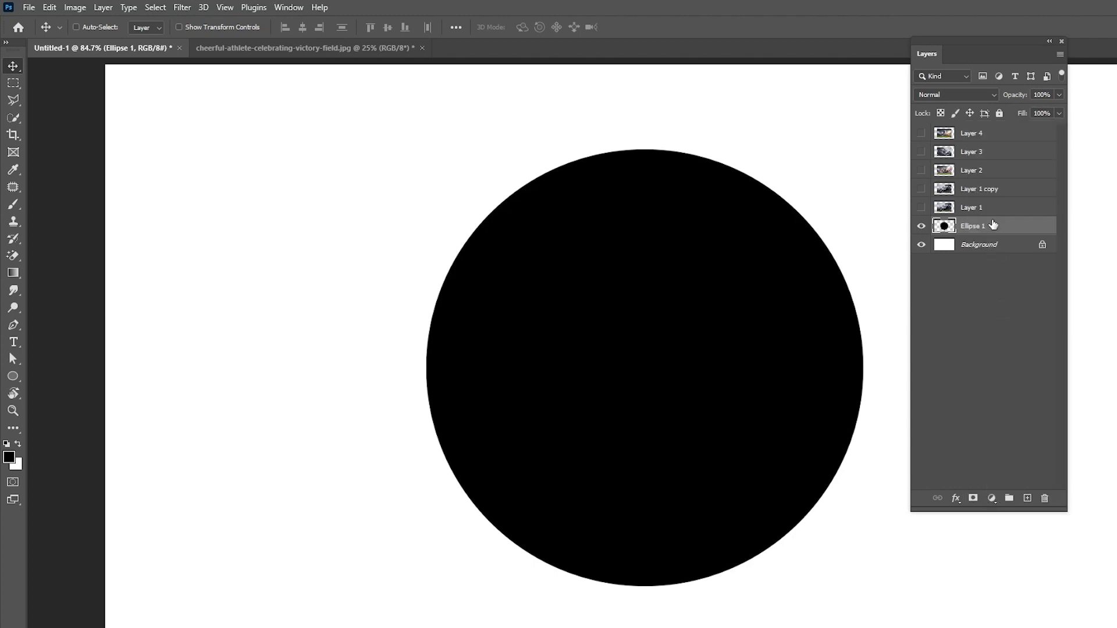
{"action": "left_click", "coordinate": [1026, 499]}
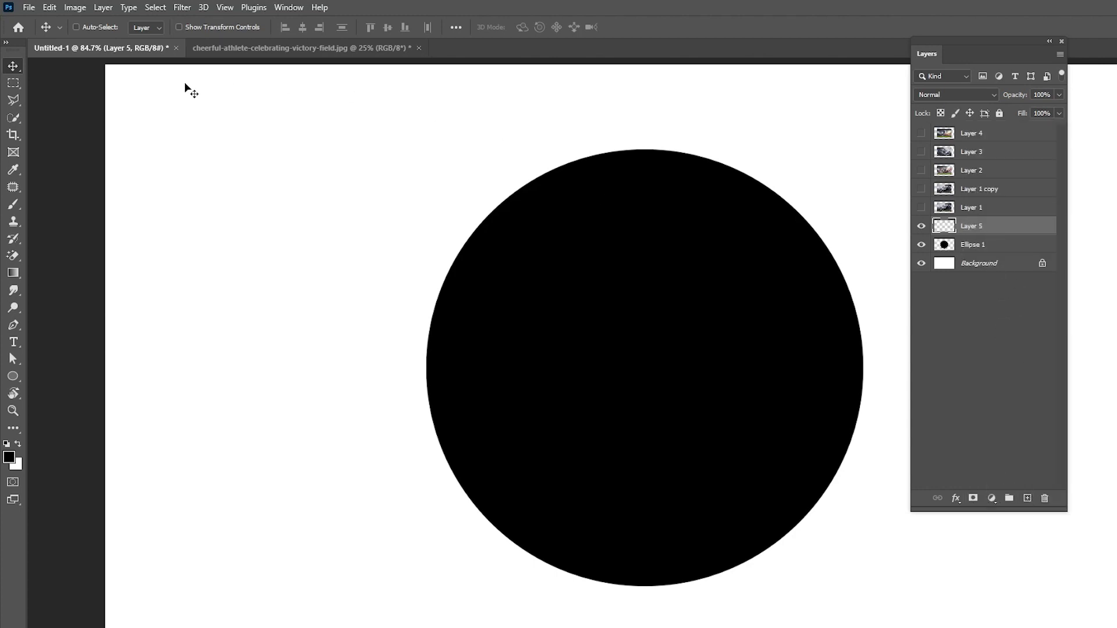
{"action": "left_click", "coordinate": [12, 205]}
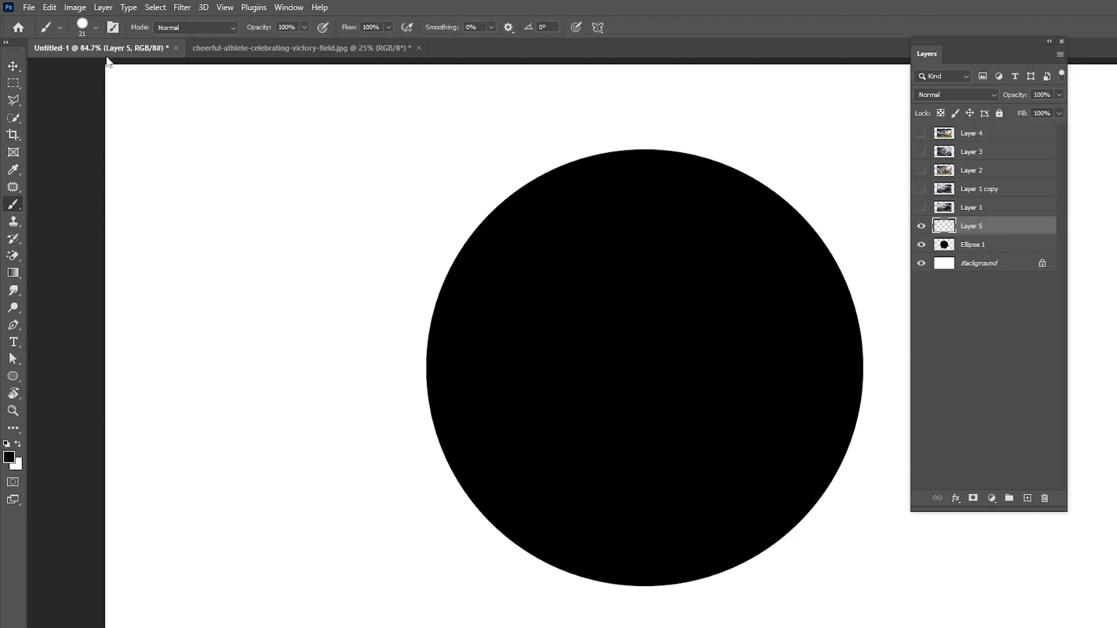
Step: Set a 15 px hard brush with 8-segment Mandala painting symmetry over the circle
{"action": "left_click", "coordinate": [96, 27]}
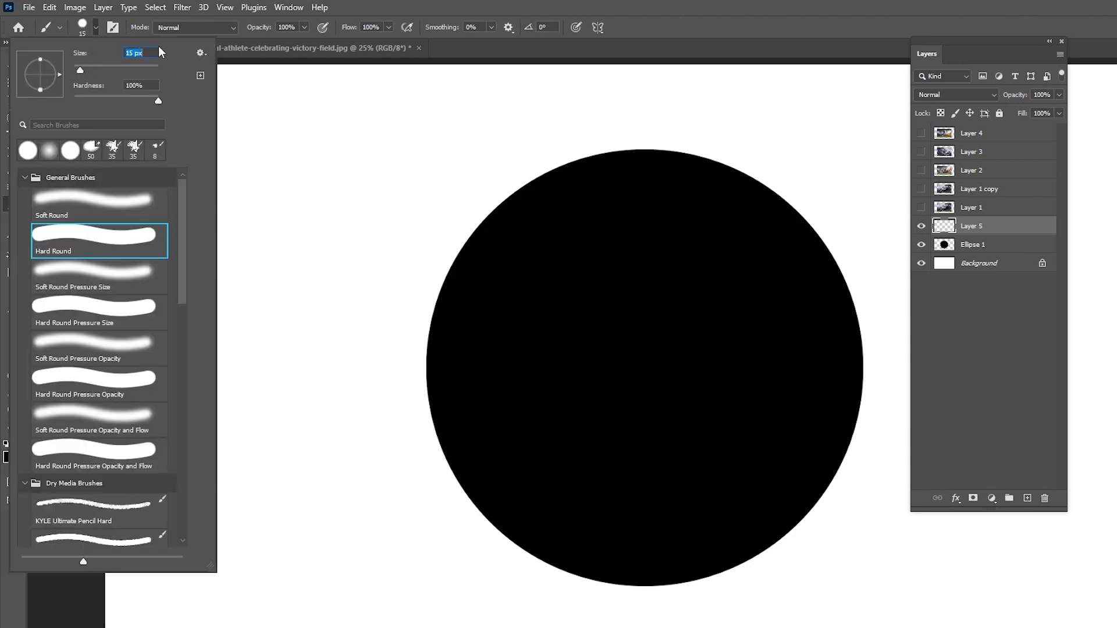
{"action": "left_click", "coordinate": [139, 85]}
{"action": "left_click", "coordinate": [290, 28]}
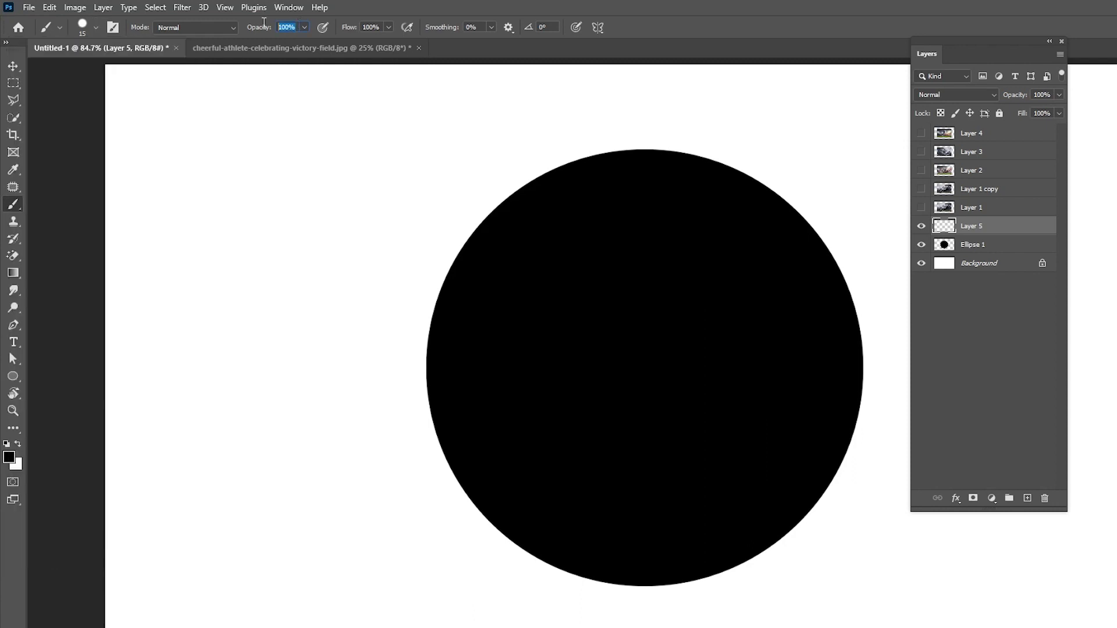
{"action": "left_click", "coordinate": [596, 27]}
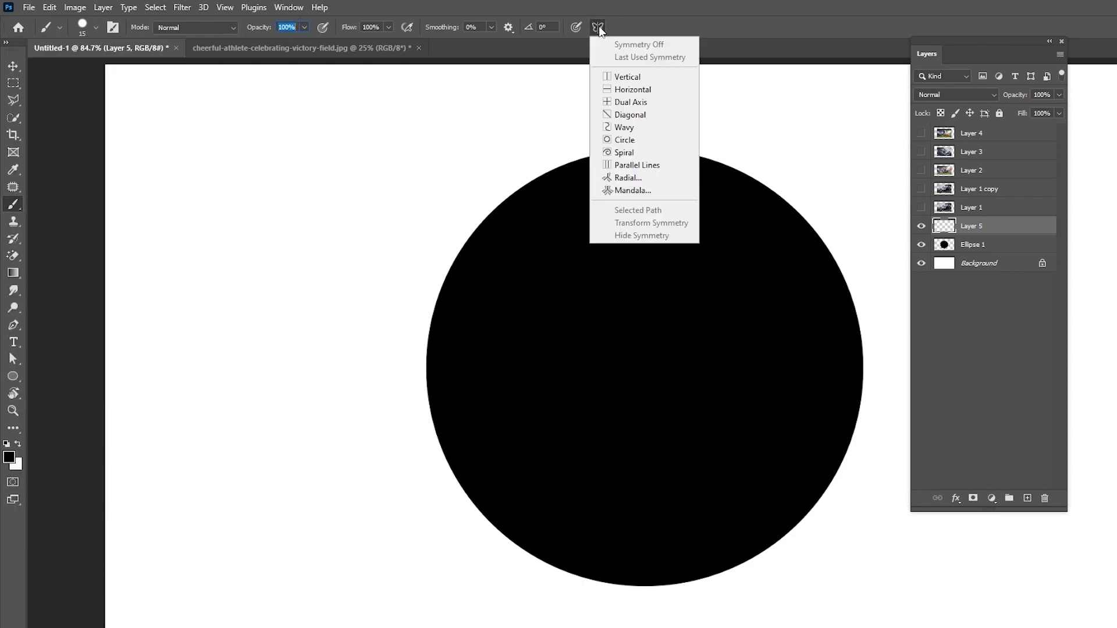
{"action": "left_click", "coordinate": [617, 192]}
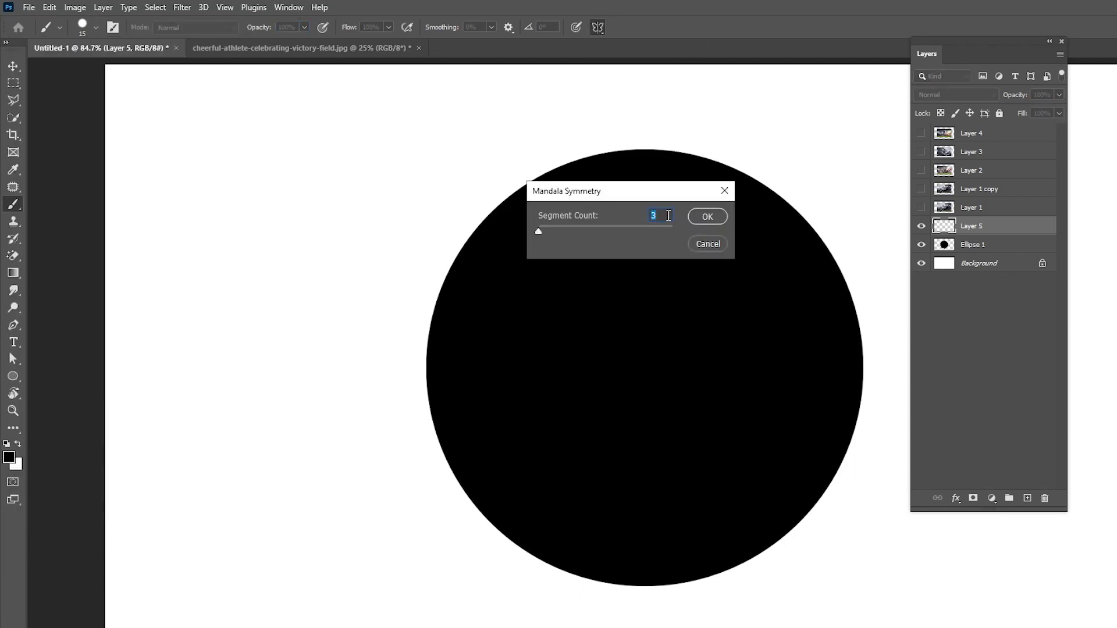
{"action": "left_click", "coordinate": [704, 217]}
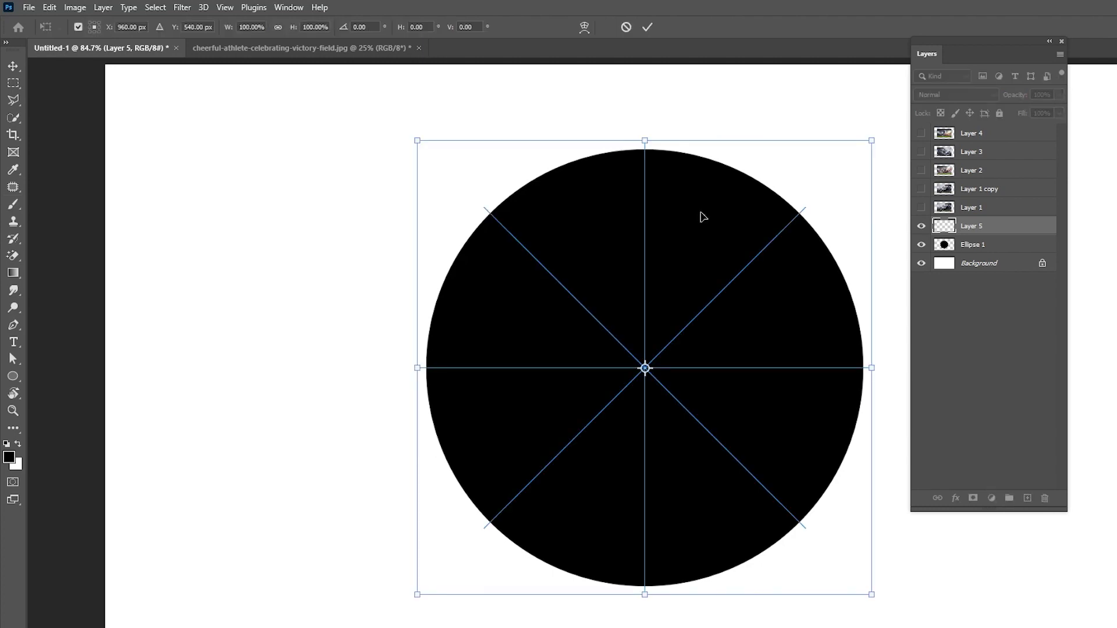
{"action": "key", "text": "Return"}
Step: Paint eight bright red spokes from the circle's rim to its centre
{"action": "left_click", "coordinate": [12, 458]}
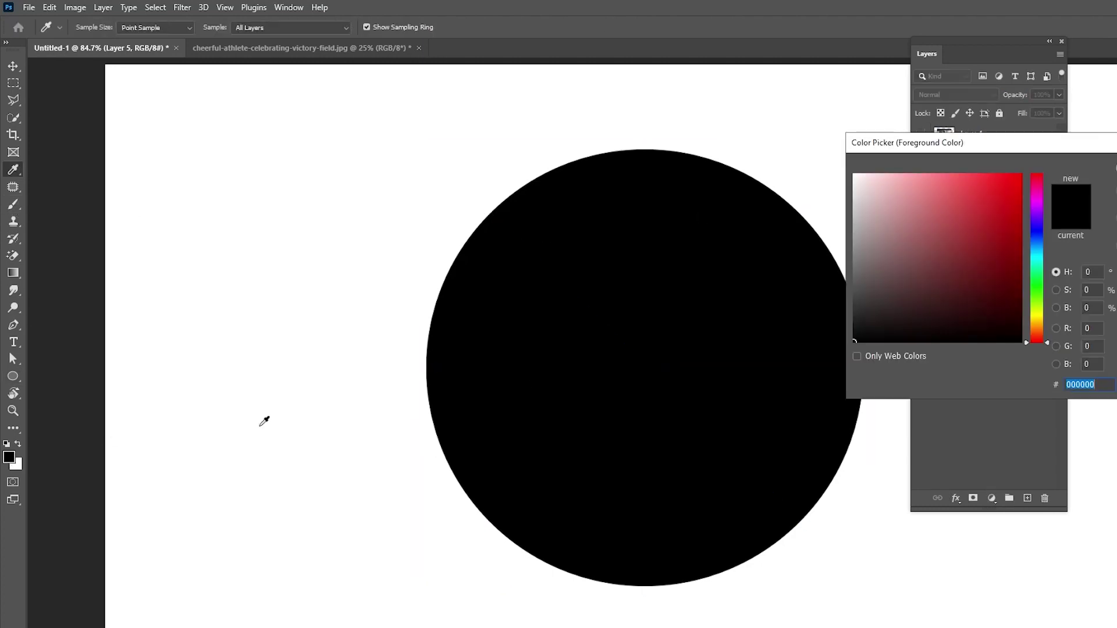
{"action": "left_click_drag", "start_coordinate": [879, 252], "coordinate": [988, 173]}
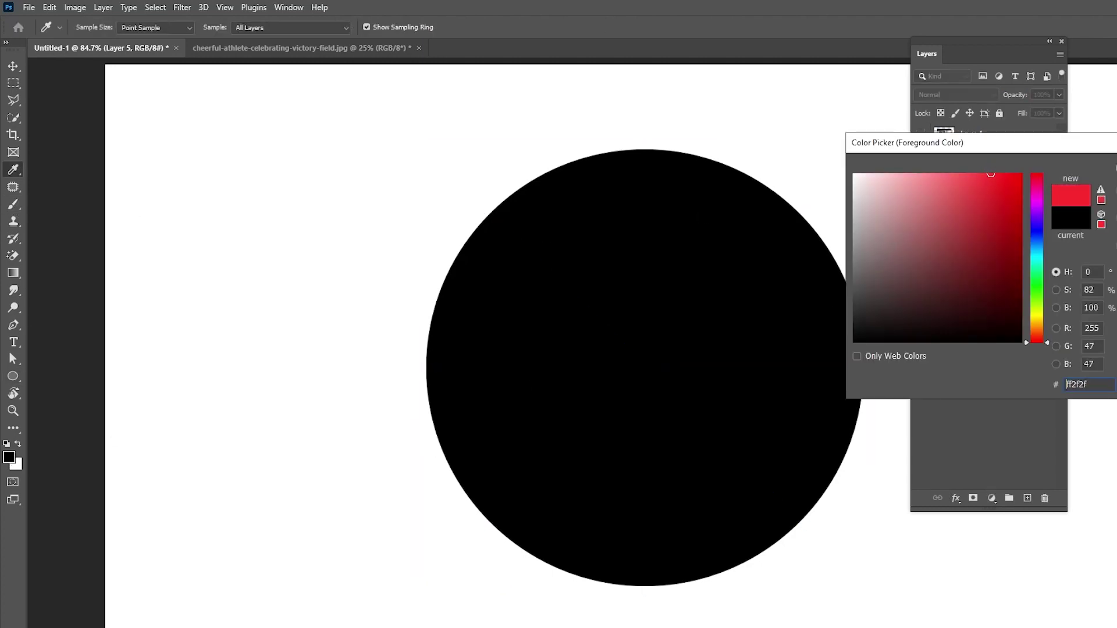
{"action": "key", "text": "Return"}
{"action": "left_click", "coordinate": [482, 205]}
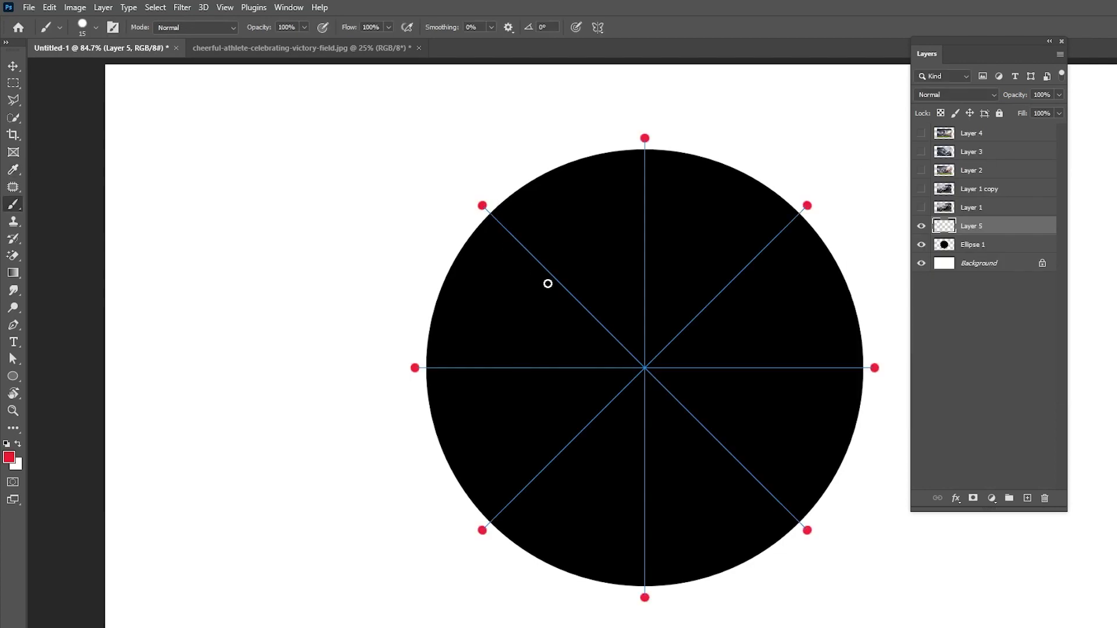
{"action": "left_click", "coordinate": [645, 368], "text": "shift"}
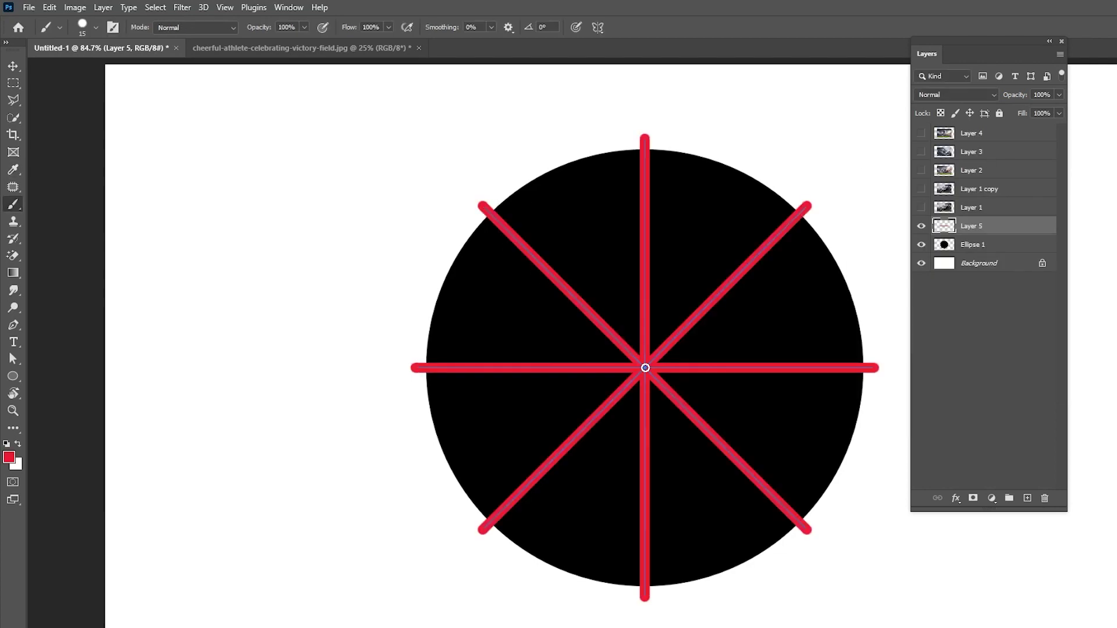
{"action": "left_click", "coordinate": [13, 66]}
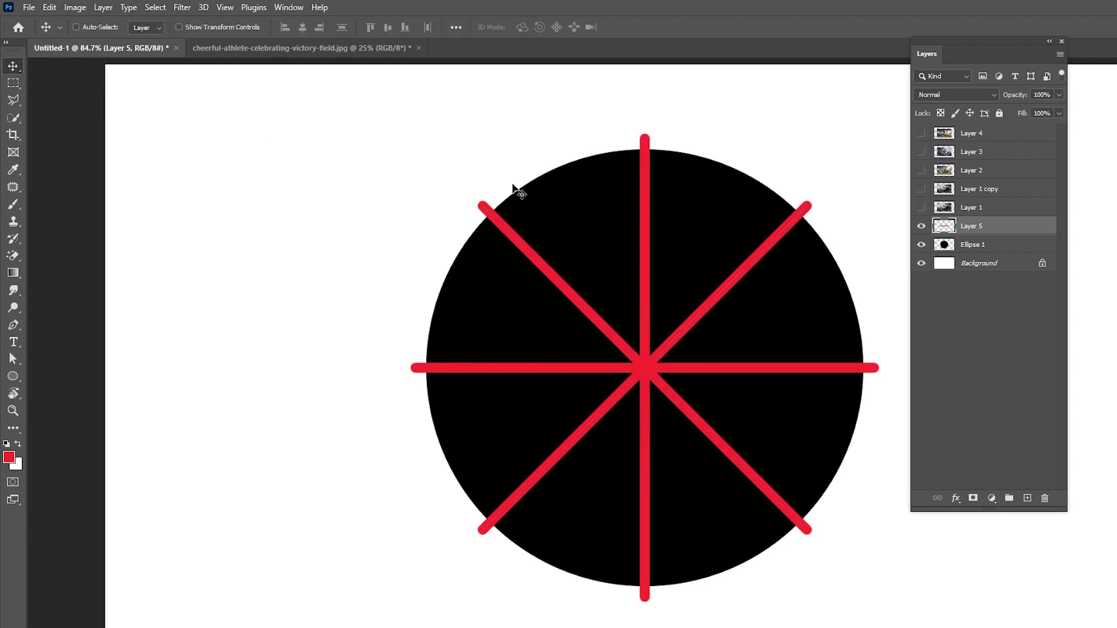
Step: Use the red spokes' selection to cut gaps in Ellipse 1, deleting Layer 5, then deselect
{"action": "right_click", "coordinate": [950, 228]}
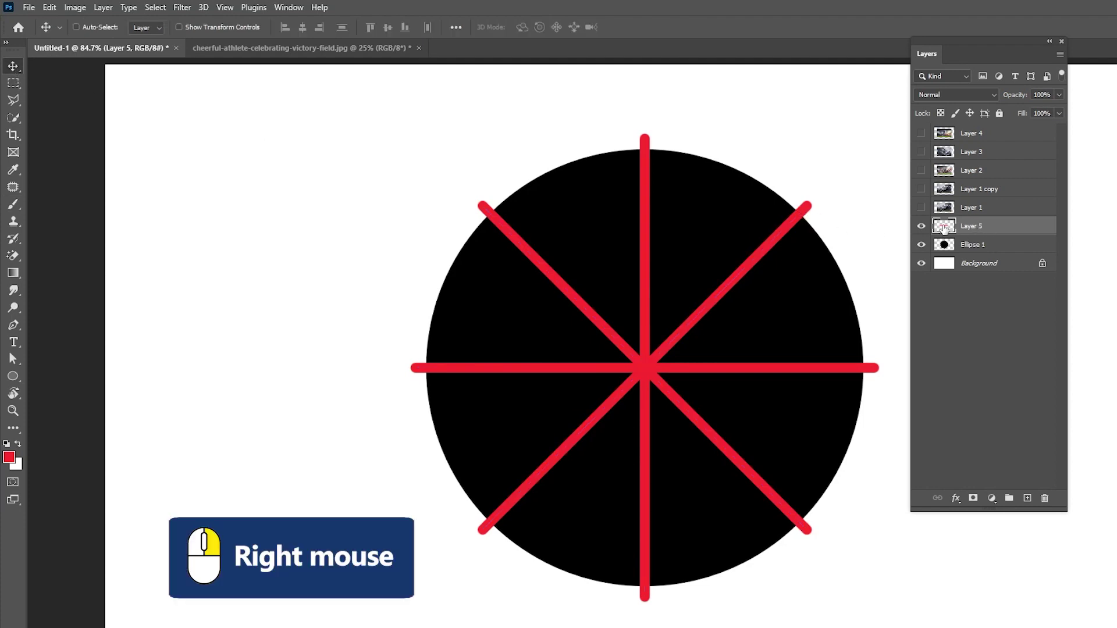
{"action": "left_click", "coordinate": [958, 263]}
{"action": "left_click_drag", "start_coordinate": [965, 225], "coordinate": [1050, 499]}
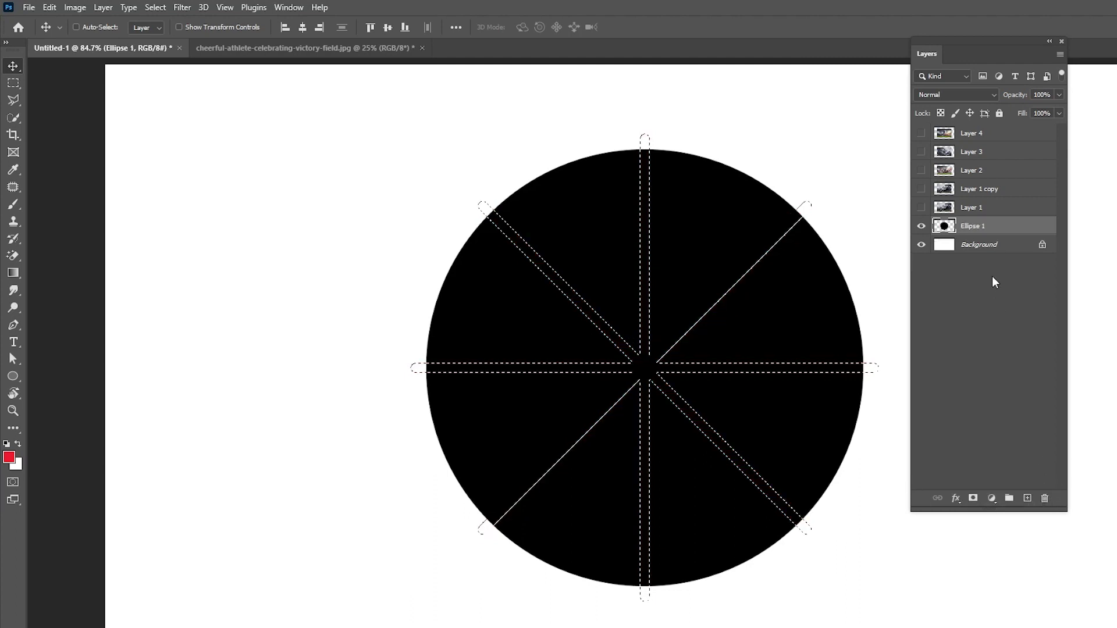
{"action": "key", "text": "Delete"}
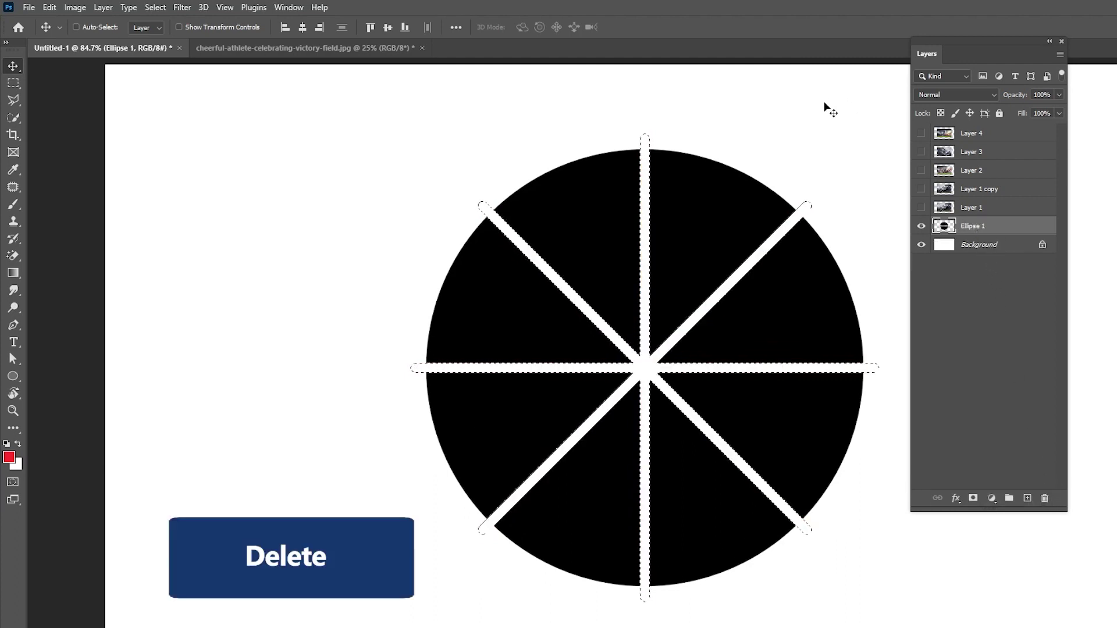
{"action": "left_click", "coordinate": [155, 7]}
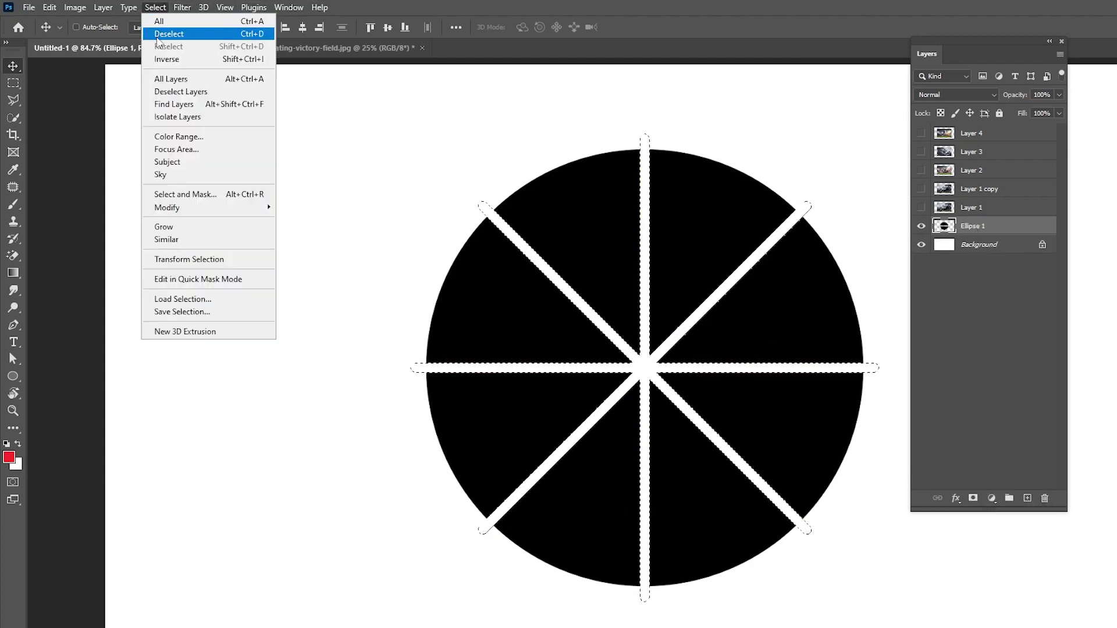
{"action": "left_click", "coordinate": [163, 33]}
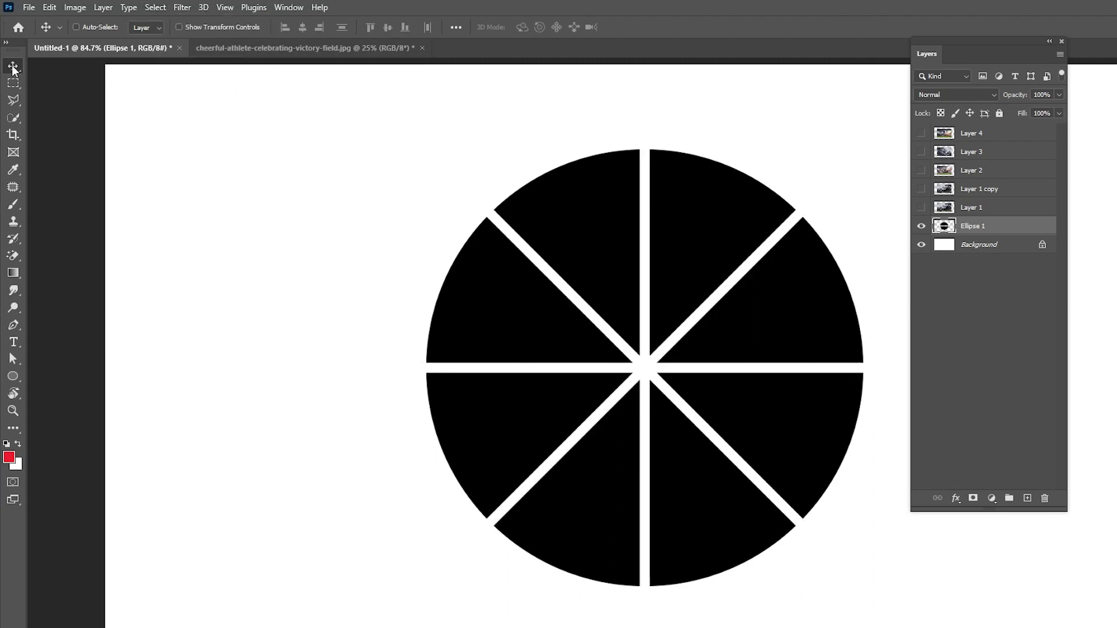
{"action": "left_click", "coordinate": [13, 99]}
Step: Cut the top-right quarter of the circle onto its own layer and hide it
{"action": "left_click", "coordinate": [642, 133]}
{"action": "left_click", "coordinate": [644, 366]}
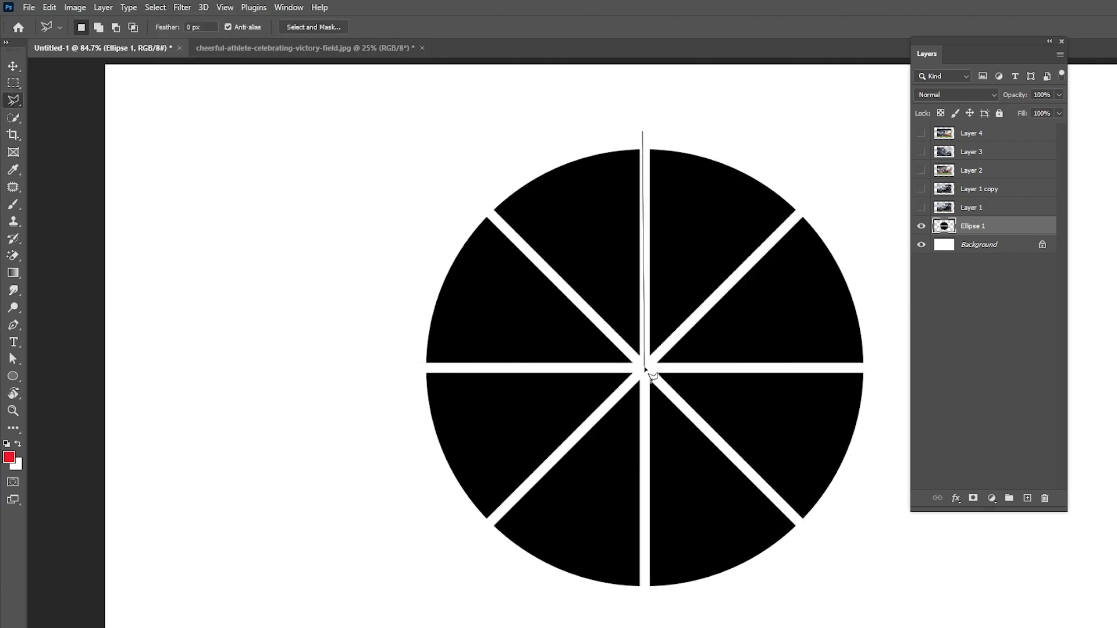
{"action": "left_click", "coordinate": [890, 368]}
{"action": "left_click", "coordinate": [878, 196]}
{"action": "left_click", "coordinate": [706, 110]}
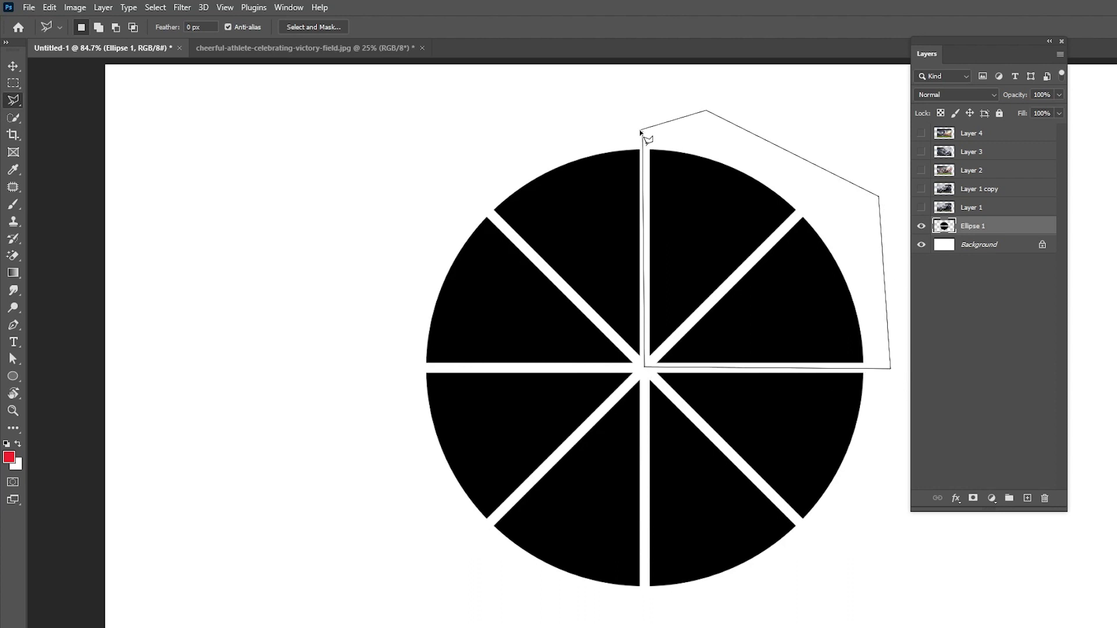
{"action": "left_click", "coordinate": [641, 133]}
{"action": "right_click", "coordinate": [732, 286]}
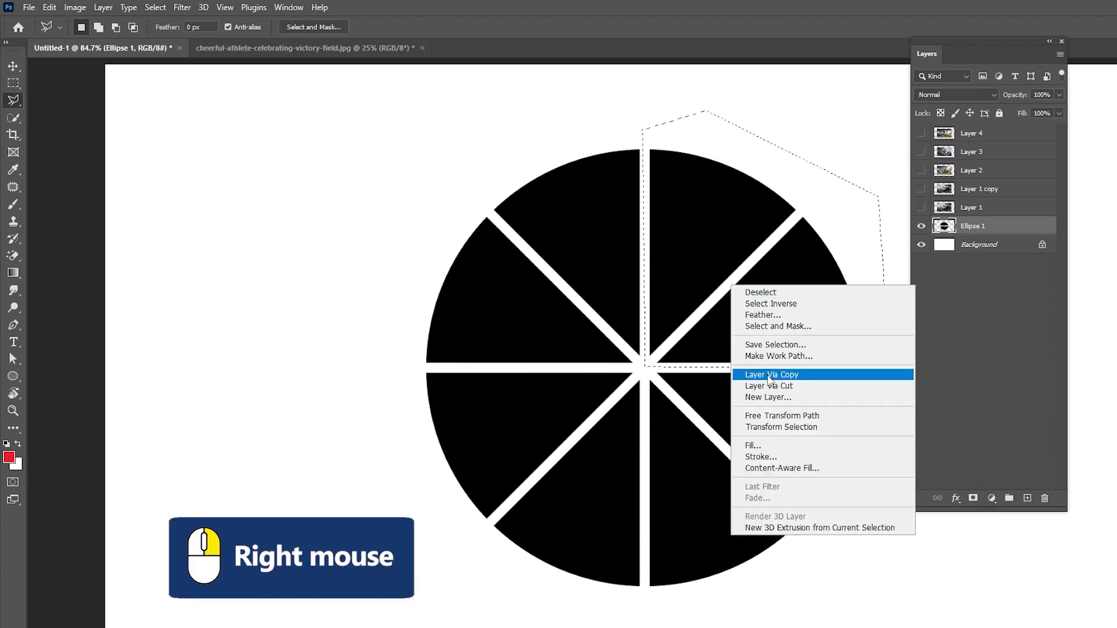
{"action": "left_click", "coordinate": [768, 386]}
{"action": "left_click", "coordinate": [921, 226]}
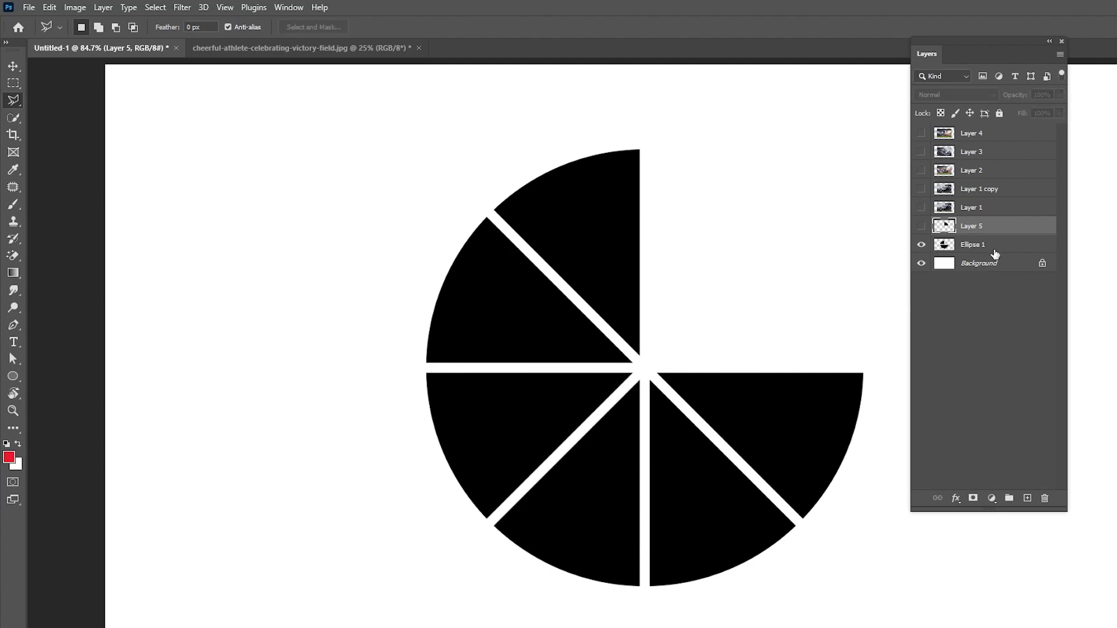
{"action": "left_click", "coordinate": [994, 254]}
Step: Cut the bottom-right quarter onto its own layer and hide it
{"action": "left_click", "coordinate": [876, 360]}
{"action": "left_click", "coordinate": [640, 362]}
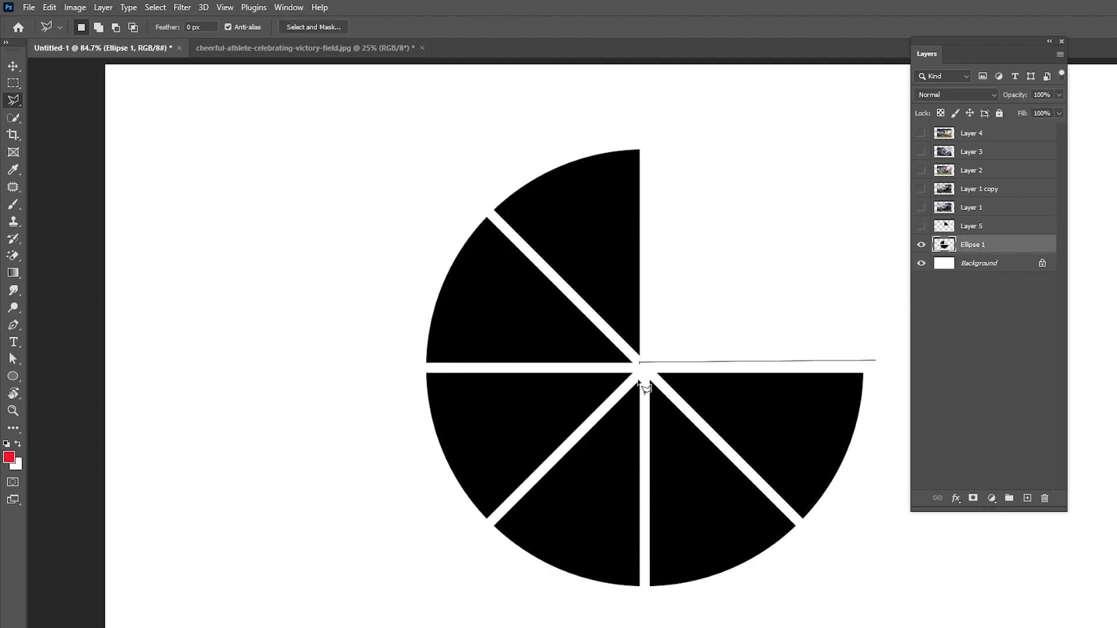
{"action": "left_click", "coordinate": [647, 433]}
{"action": "left_click", "coordinate": [646, 608]}
{"action": "left_click", "coordinate": [871, 514]}
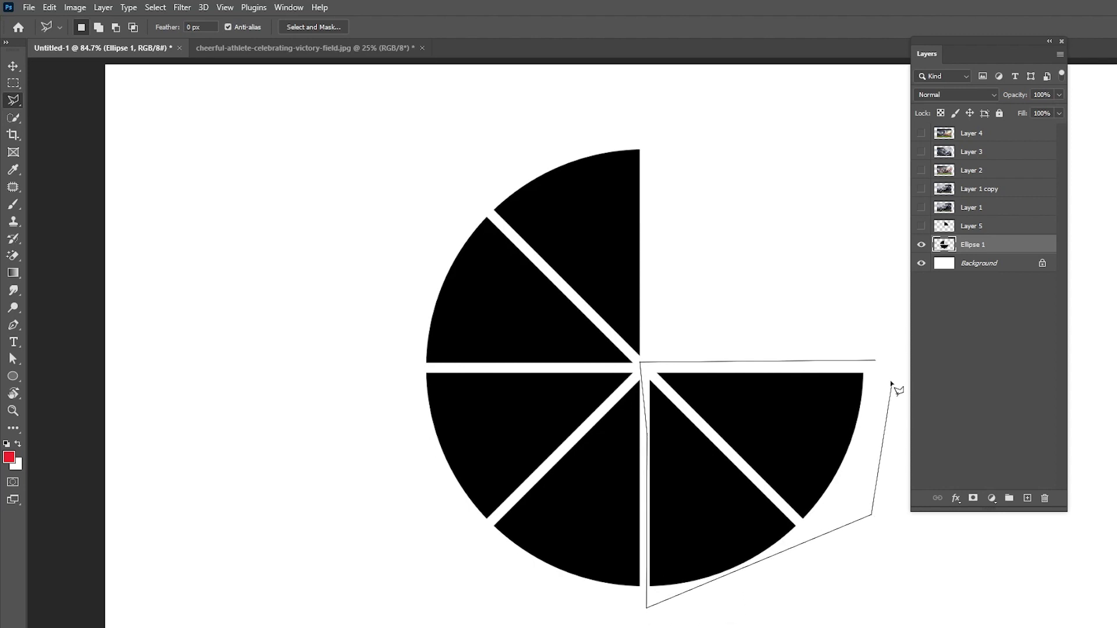
{"action": "left_click", "coordinate": [876, 361]}
{"action": "right_click", "coordinate": [761, 417]}
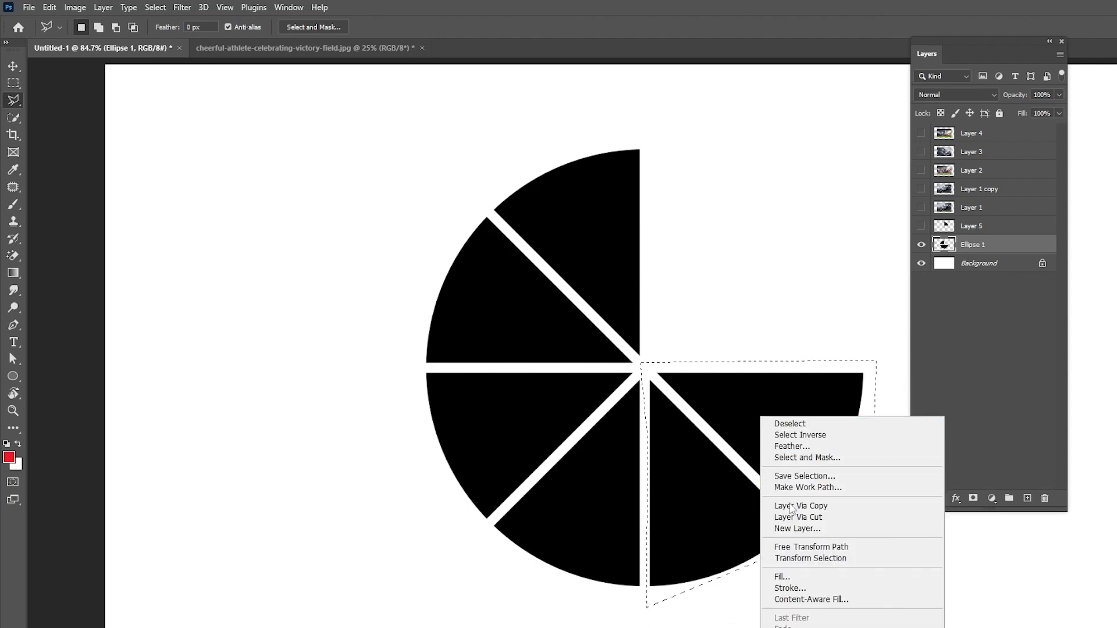
{"action": "left_click", "coordinate": [790, 505]}
{"action": "left_click", "coordinate": [921, 245]}
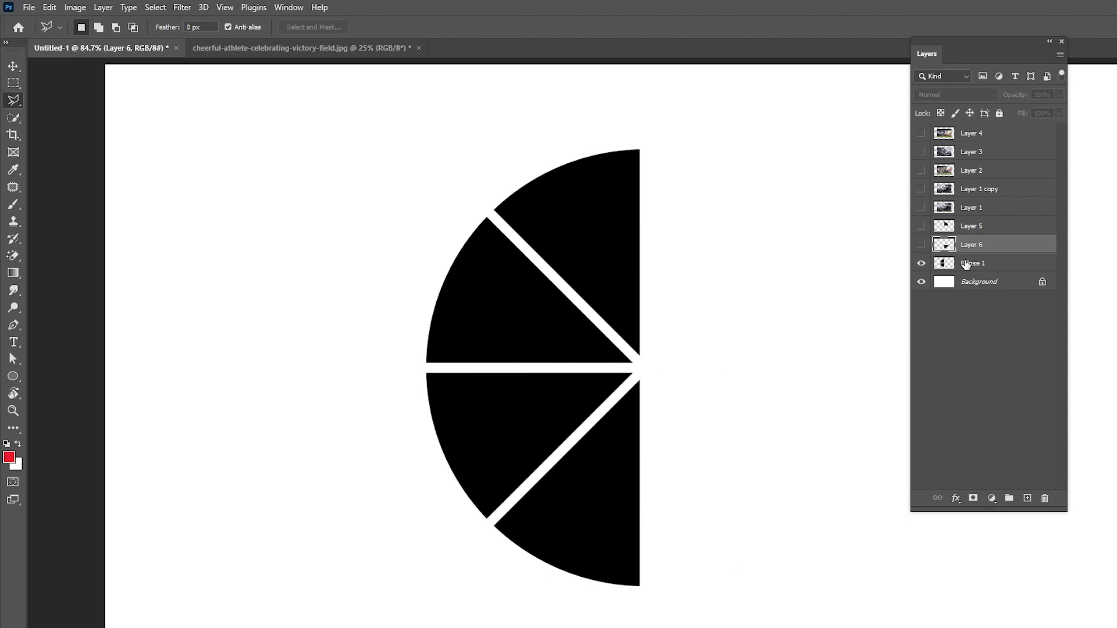
{"action": "left_click", "coordinate": [977, 263]}
Step: Cut the bottom-left quarter onto its own layer with Layer Via Cut
{"action": "left_click", "coordinate": [660, 367]}
{"action": "left_click", "coordinate": [402, 370]}
{"action": "left_click", "coordinate": [478, 589]}
{"action": "left_click", "coordinate": [686, 627]}
{"action": "left_click", "coordinate": [680, 480]}
{"action": "left_click", "coordinate": [662, 370]}
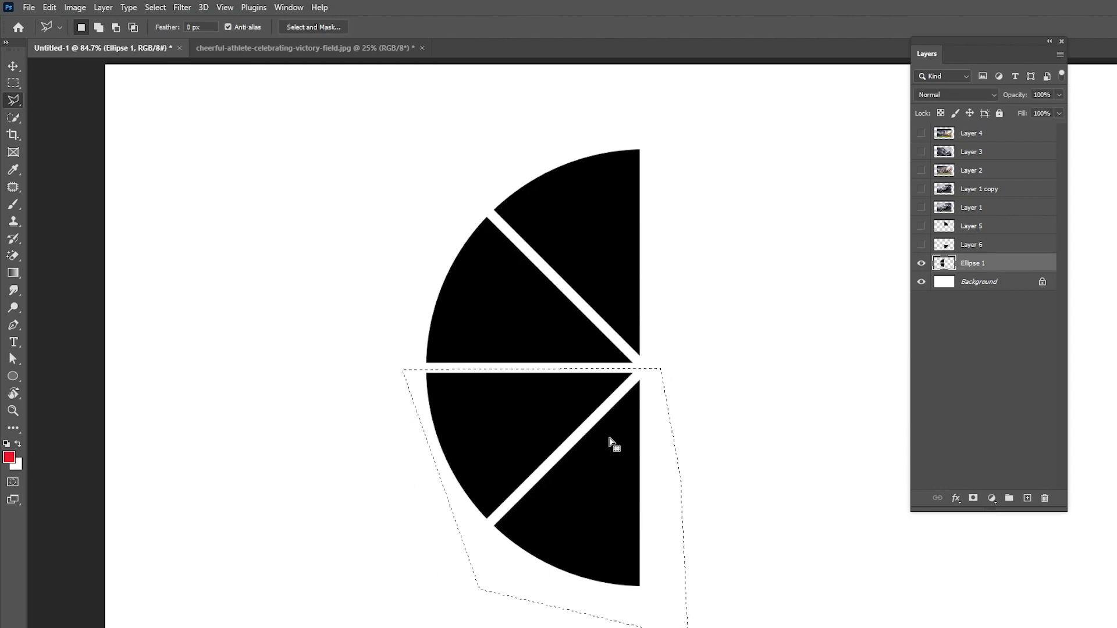
{"action": "right_click", "coordinate": [599, 449]}
{"action": "left_click", "coordinate": [645, 299]}
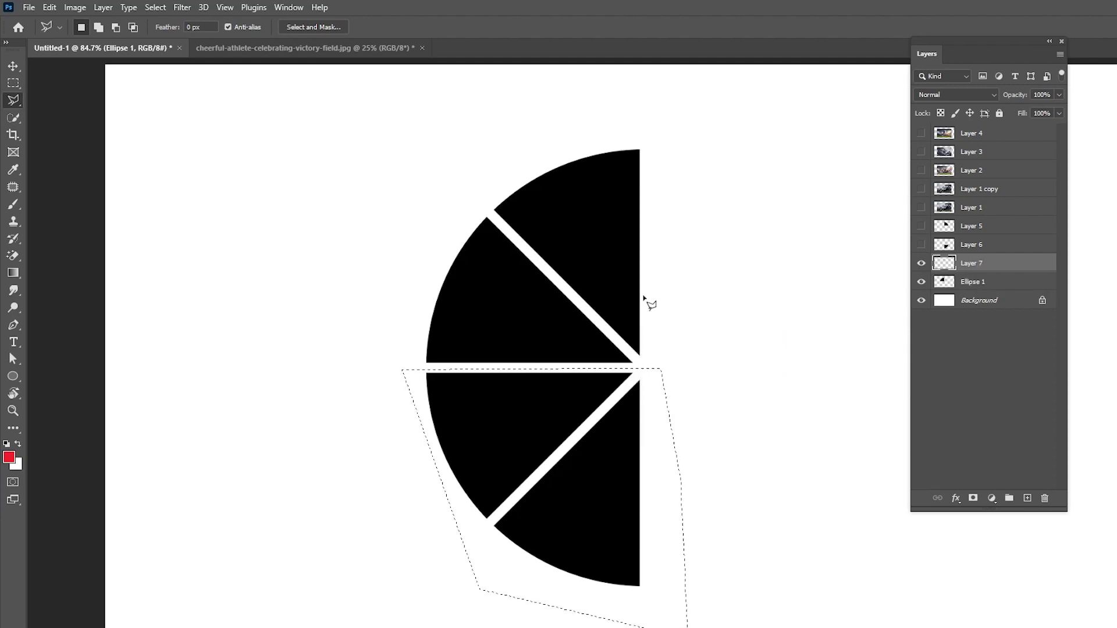
Step: Show the quarter layers and soccer photo Layer 1, moving Layer 1 beneath the slices
{"action": "left_click", "coordinate": [920, 245]}
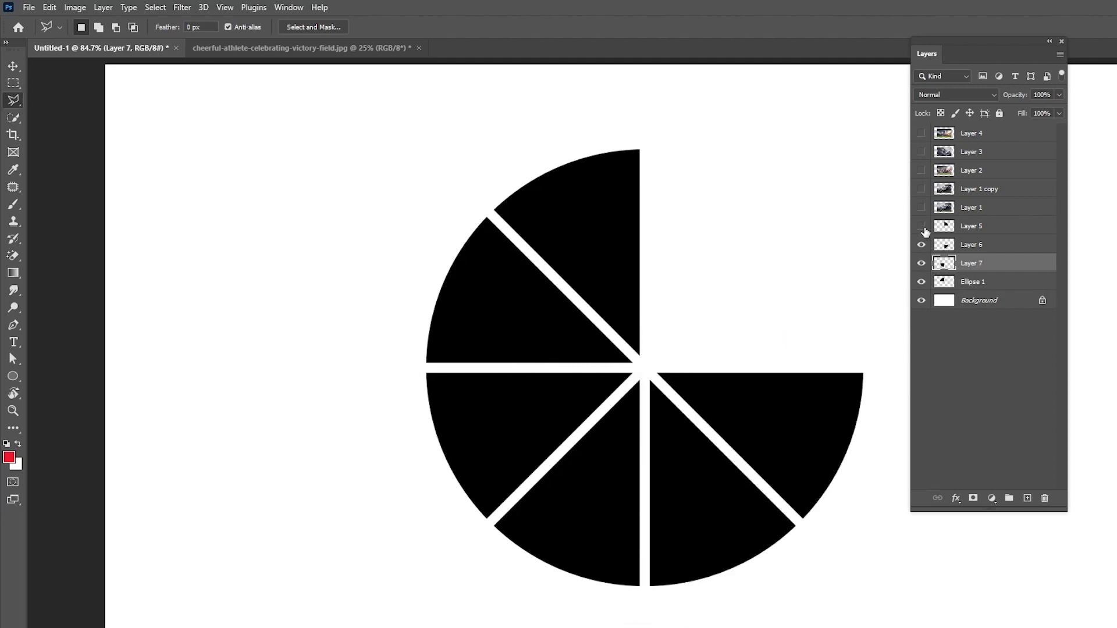
{"action": "left_click", "coordinate": [979, 227]}
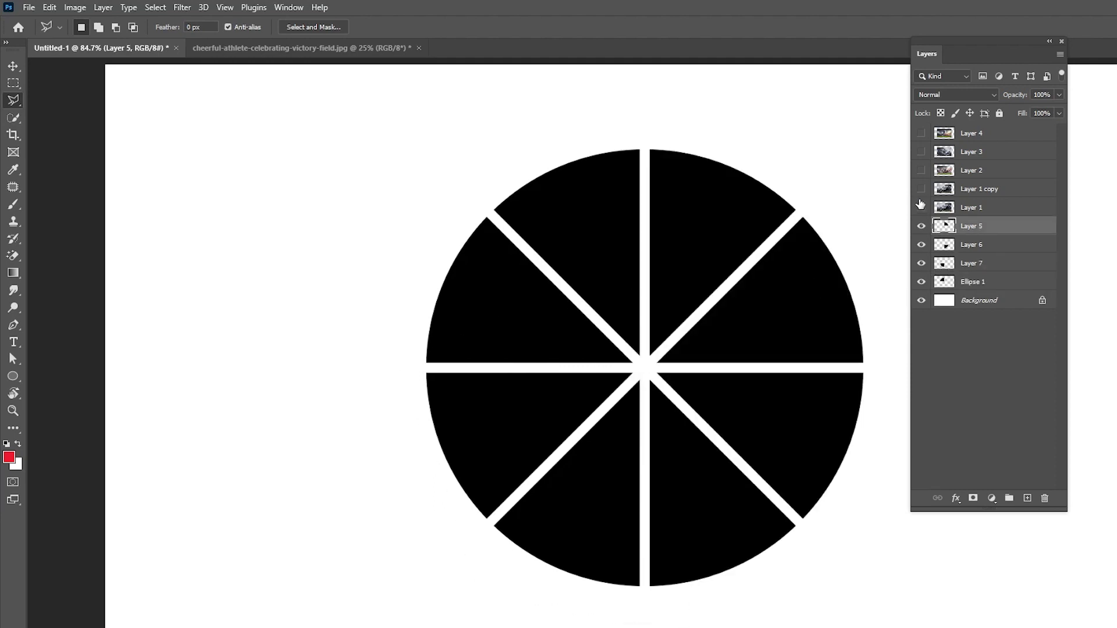
{"action": "left_click", "coordinate": [921, 207]}
{"action": "left_click_drag", "start_coordinate": [977, 214], "coordinate": [979, 291]}
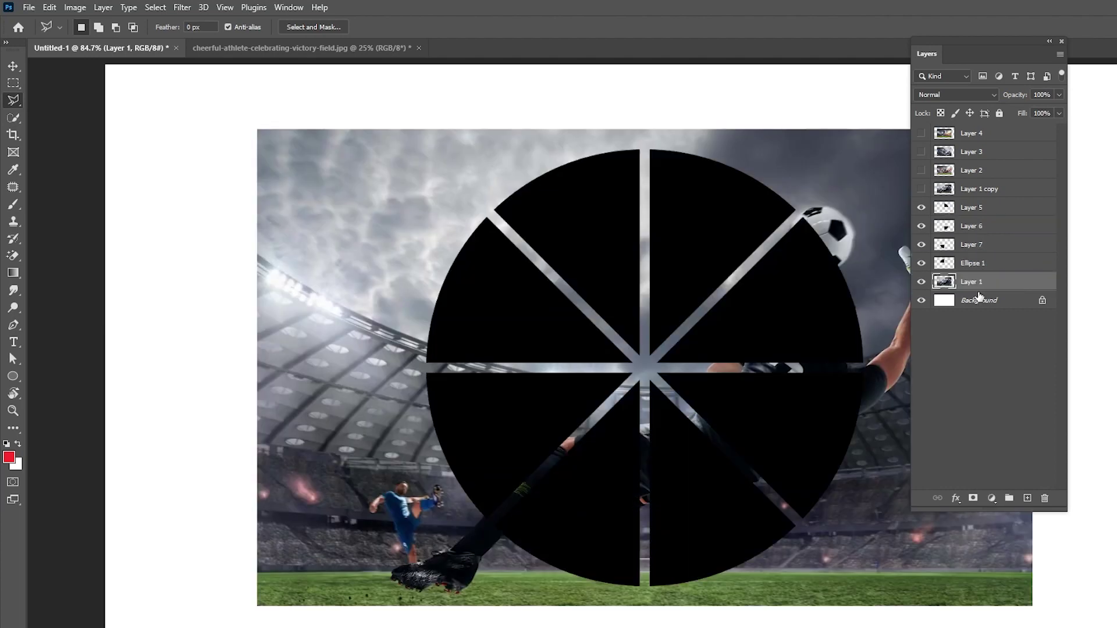
Step: Hide Layer 1, then clip the visible Layer 1 copy photo into the bottom-right quarter above Layer 6
{"action": "left_click", "coordinate": [920, 282]}
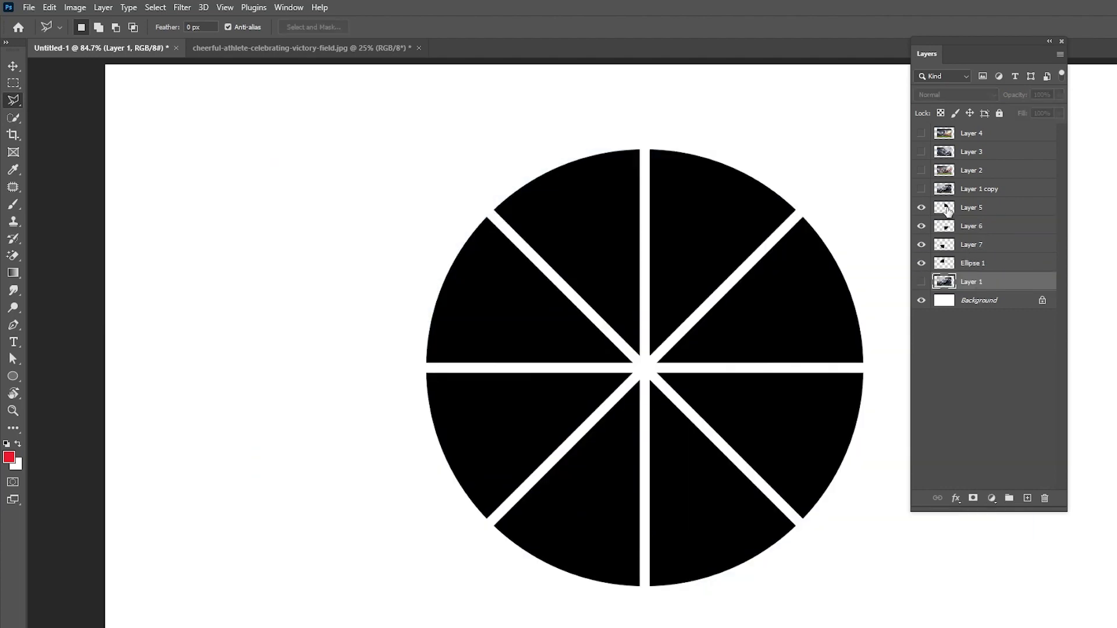
{"action": "left_click", "coordinate": [978, 193]}
{"action": "left_click", "coordinate": [921, 189]}
{"action": "mouse_move", "coordinate": [983, 193]}
{"action": "left_mouse_down"}
{"action": "mouse_move", "coordinate": [983, 228]}
{"action": "mouse_move", "coordinate": [968, 219]}
{"action": "left_mouse_up"}
{"action": "right_click", "coordinate": [966, 222]}
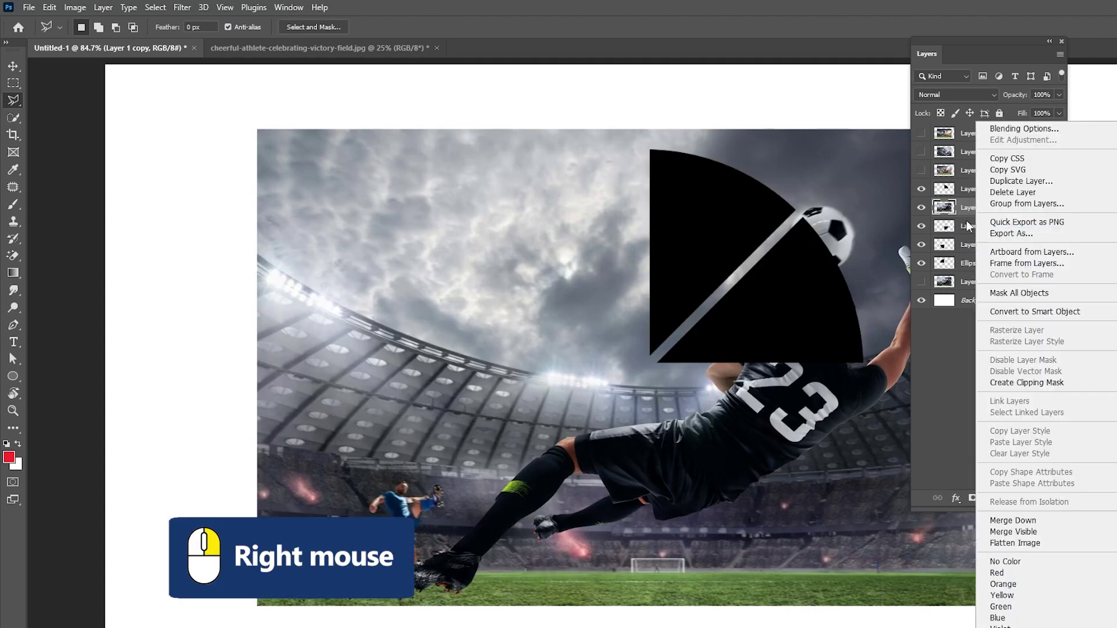
{"action": "left_click", "coordinate": [1002, 382]}
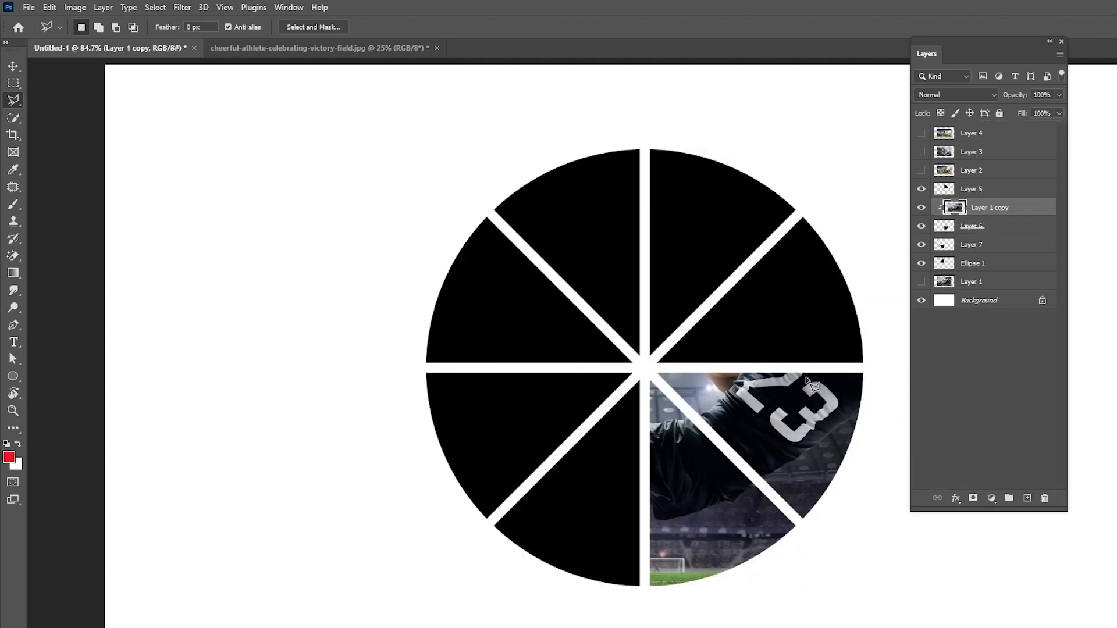
Step: Scale the clipped goalkeeper photo to about 51% and shift it right into the quarter
{"action": "left_click", "coordinate": [8, 71]}
{"action": "key", "text": "ctrl+t"}
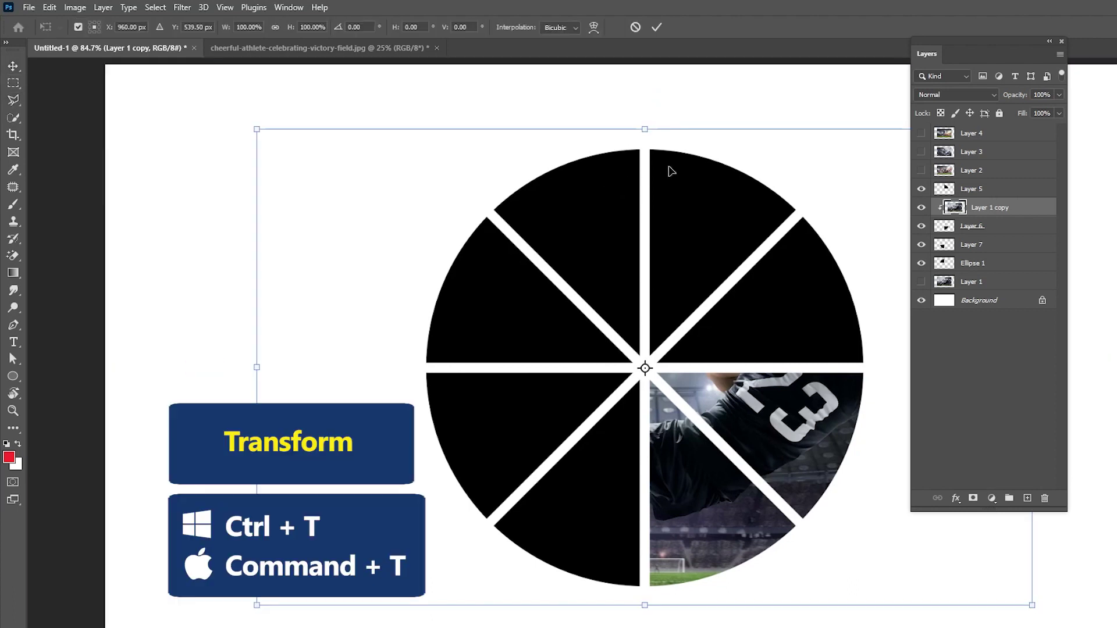
{"action": "left_click_drag", "start_coordinate": [646, 130], "coordinate": [644, 354]}
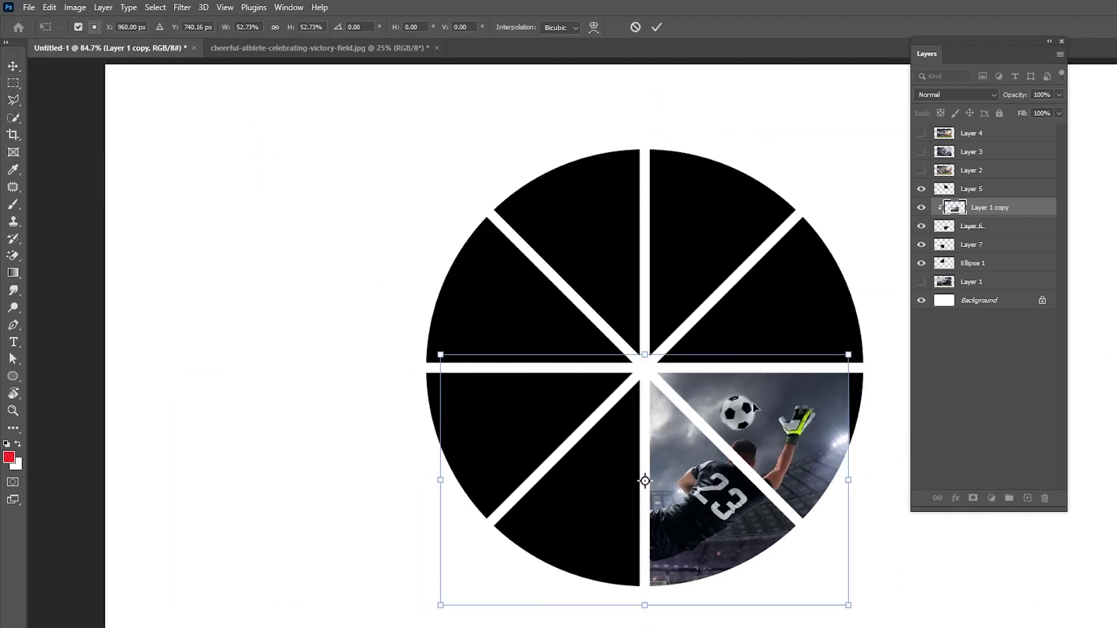
{"action": "left_click_drag", "start_coordinate": [643, 612], "coordinate": [644, 602]}
{"action": "left_click_drag", "start_coordinate": [719, 576], "coordinate": [767, 576]}
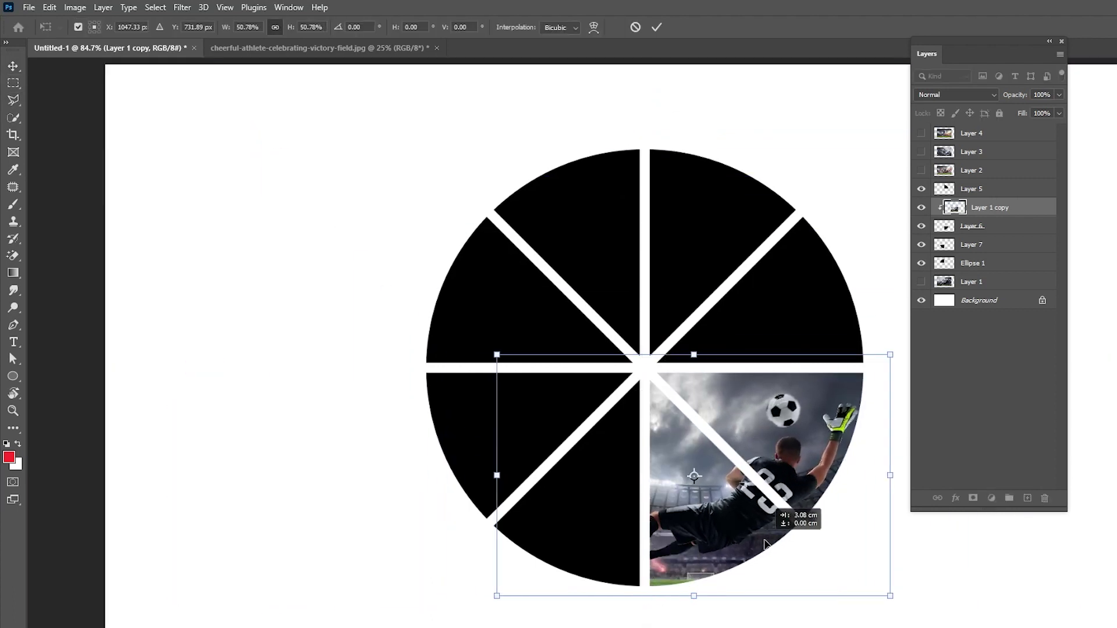
{"action": "key", "text": "Return"}
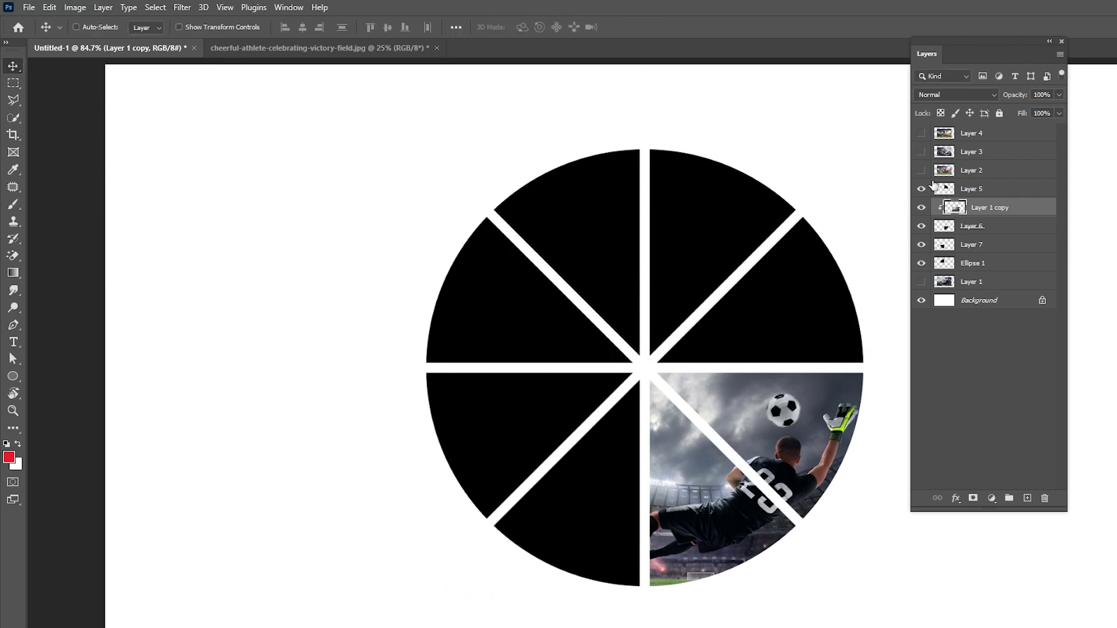
{"action": "left_click", "coordinate": [921, 171]}
Step: Clip the Layer 2 photo into the top-right quarter, scaled to about 89% and moved up-right
{"action": "left_click", "coordinate": [969, 172]}
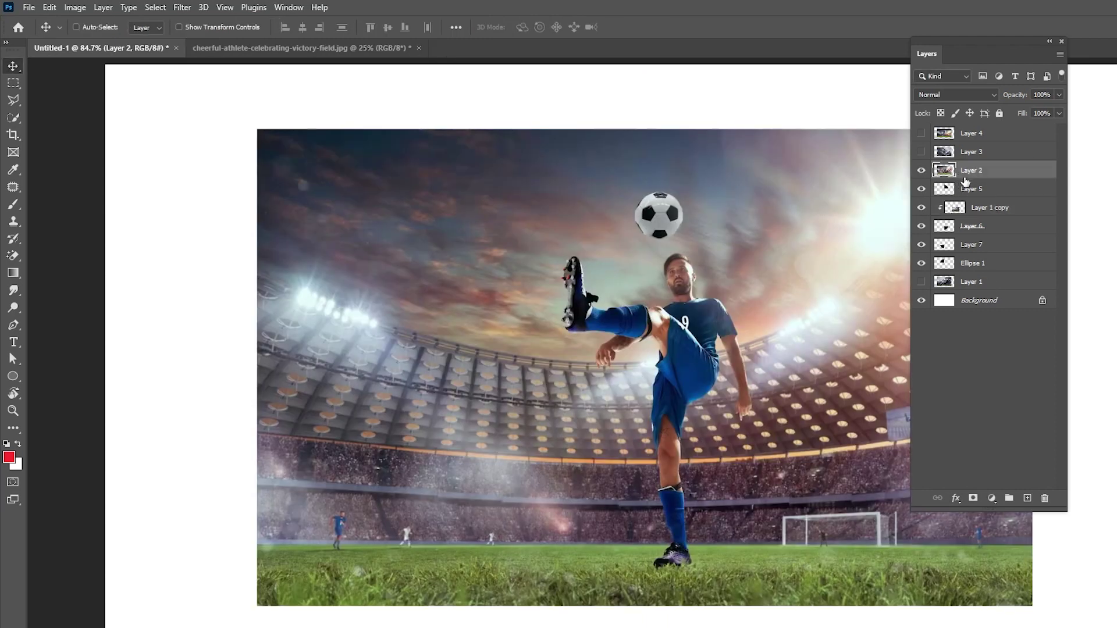
{"action": "right_click", "coordinate": [971, 177]}
{"action": "left_click", "coordinate": [1007, 382]}
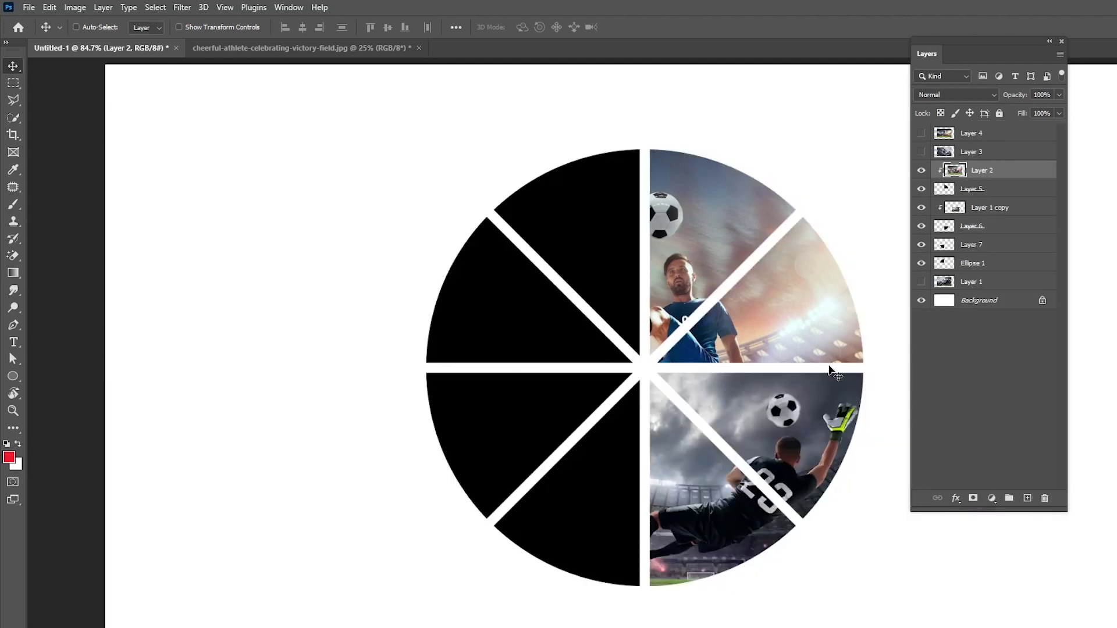
{"action": "left_click_drag", "start_coordinate": [729, 332], "coordinate": [776, 308]}
{"action": "key", "text": "ctrl+t"}
{"action": "mouse_move", "coordinate": [692, 106]}
{"action": "left_mouse_down"}
{"action": "mouse_move", "coordinate": [694, 214]}
{"action": "mouse_move", "coordinate": [715, 177]}
{"action": "mouse_move", "coordinate": [728, 181]}
{"action": "left_mouse_up"}
{"action": "key", "text": "Return"}
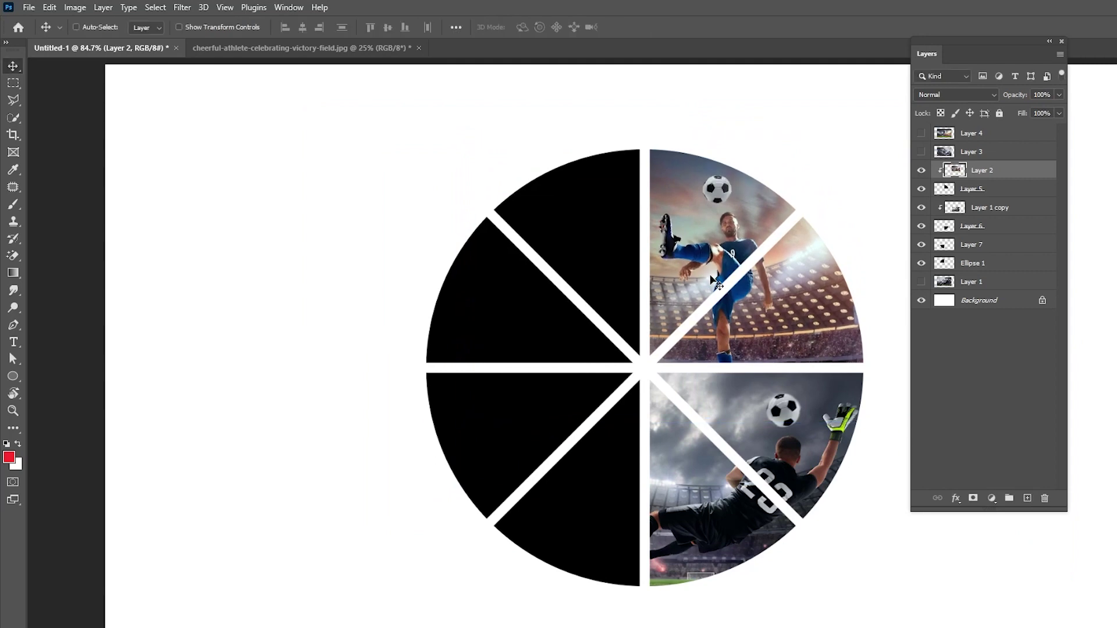
Step: Clip the Layer 3 bicycle-kick photo into the bottom-left quarter, scaled to about 49%
{"action": "left_click", "coordinate": [968, 154]}
{"action": "left_click", "coordinate": [921, 152]}
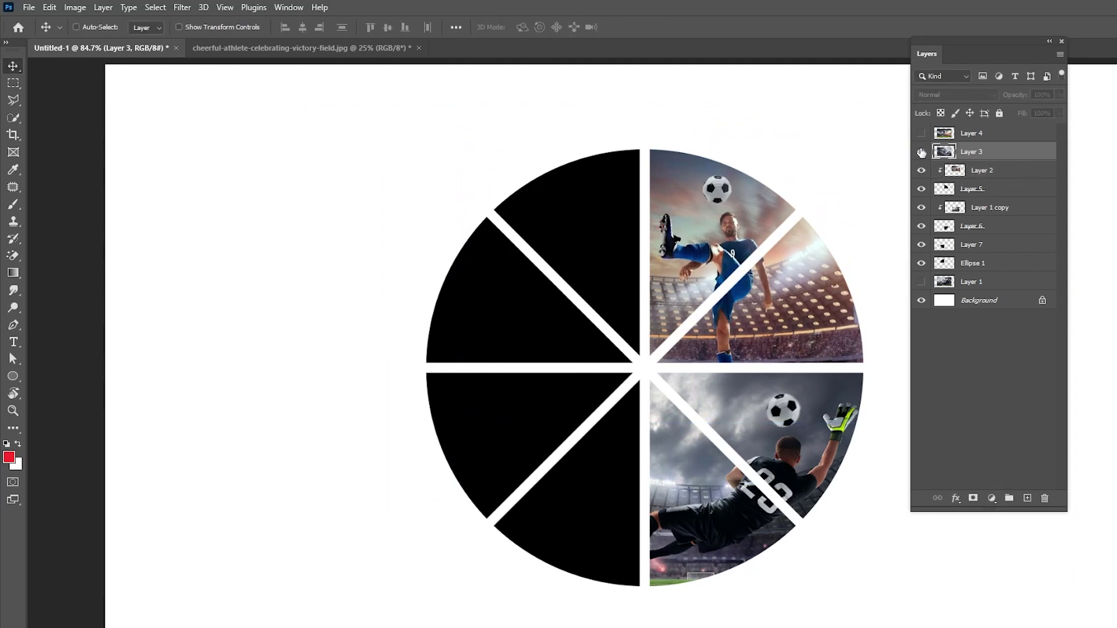
{"action": "left_click_drag", "start_coordinate": [982, 154], "coordinate": [993, 243]}
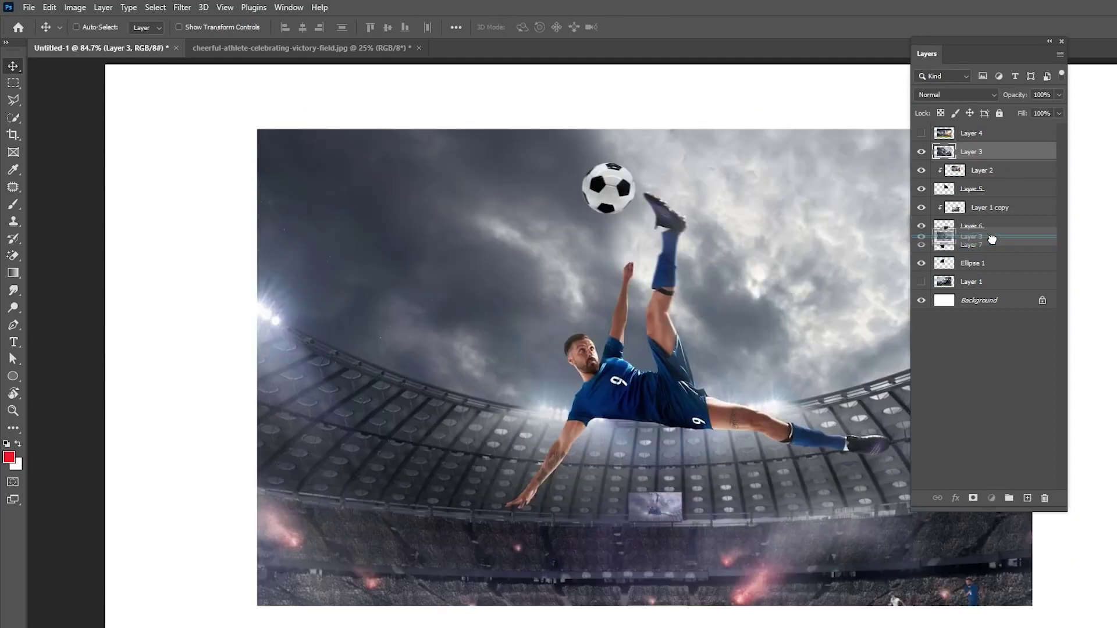
{"action": "right_click", "coordinate": [986, 232]}
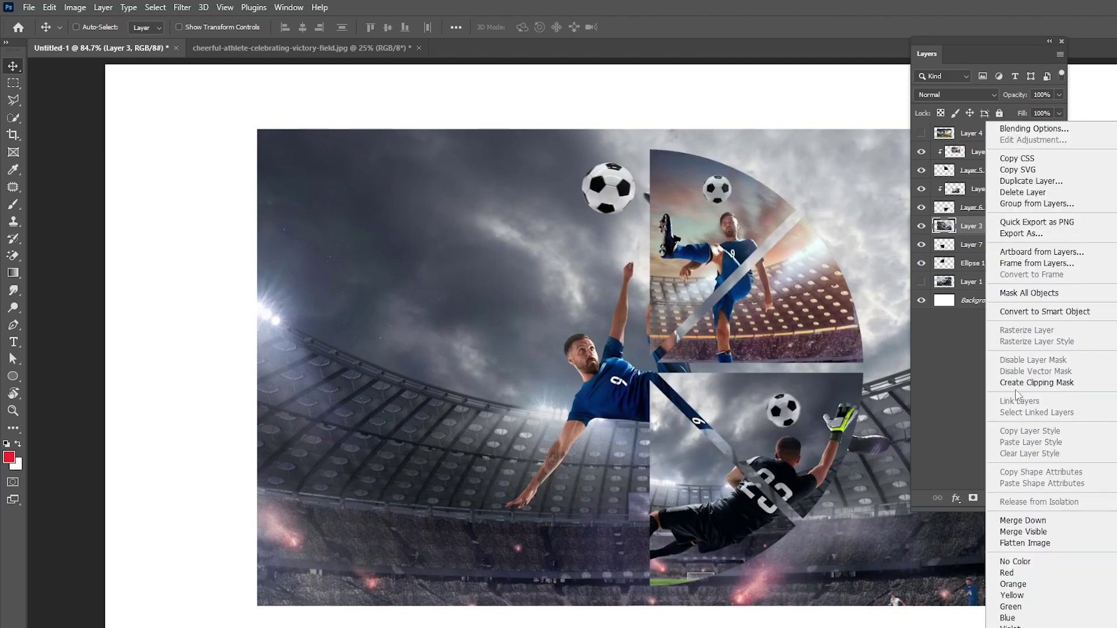
{"action": "left_click", "coordinate": [1019, 383]}
{"action": "left_click_drag", "start_coordinate": [705, 354], "coordinate": [681, 357]}
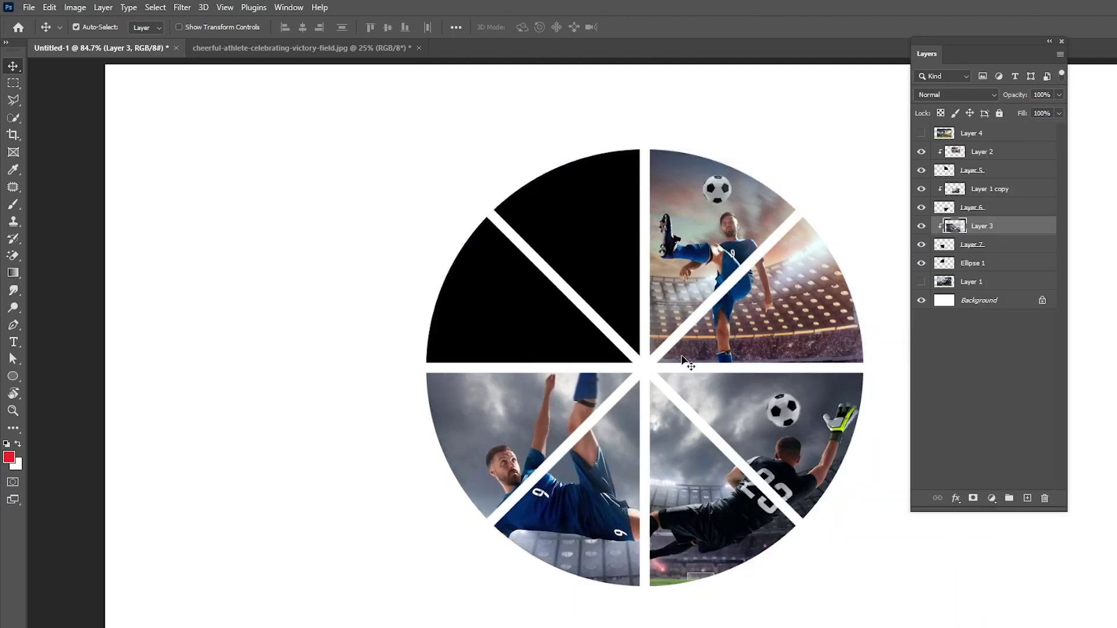
{"action": "key", "text": "ctrl+t"}
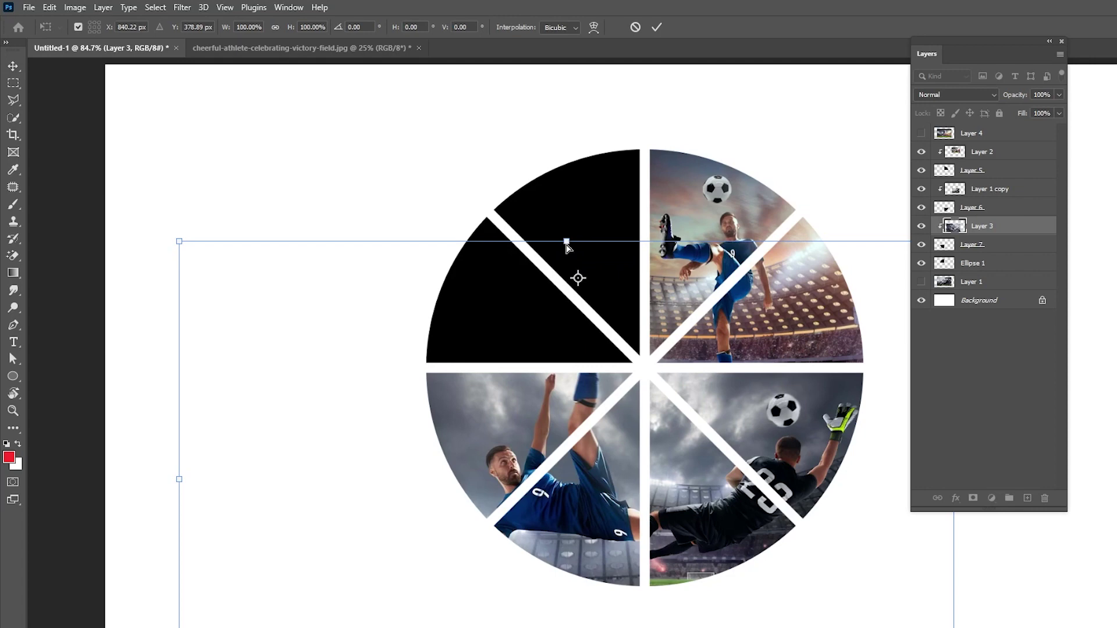
{"action": "left_click_drag", "start_coordinate": [566, 241], "coordinate": [576, 366]}
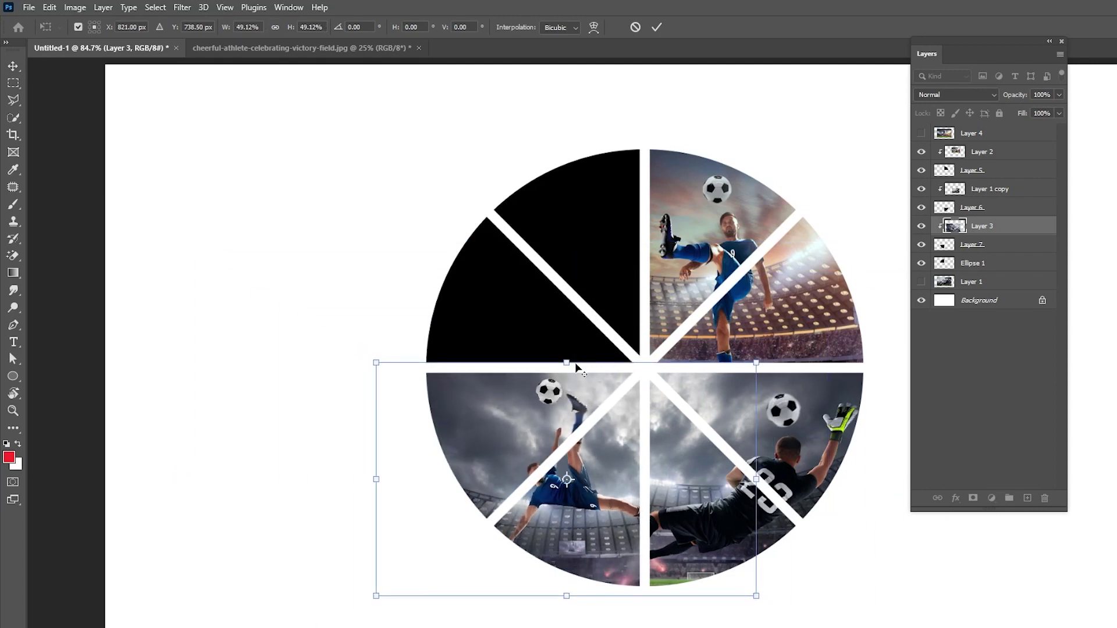
{"action": "left_click_drag", "start_coordinate": [579, 438], "coordinate": [535, 435]}
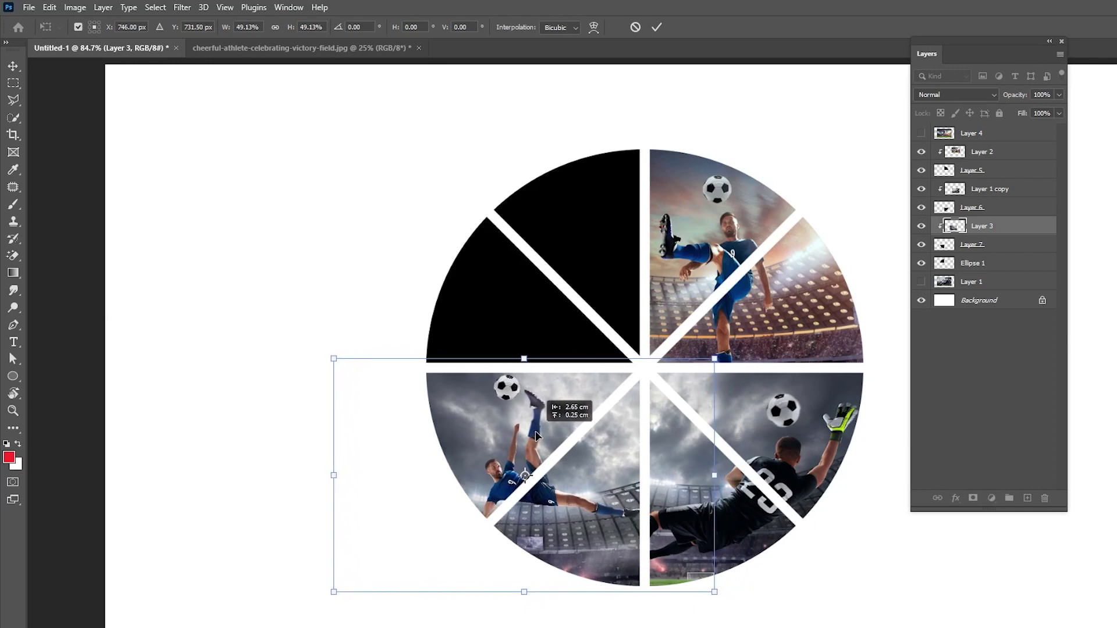
{"action": "key", "text": "Return"}
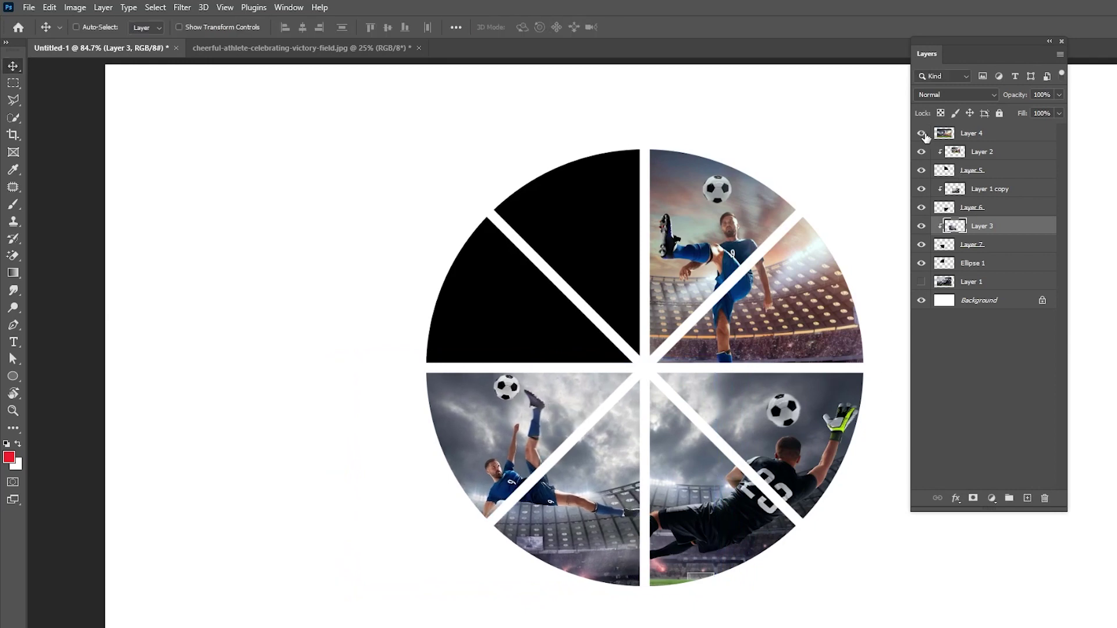
Step: Show Layer 4, move it below Layer 7, and clip it into the top-left quarter
{"action": "left_click", "coordinate": [921, 133]}
{"action": "left_click_drag", "start_coordinate": [971, 134], "coordinate": [994, 249]}
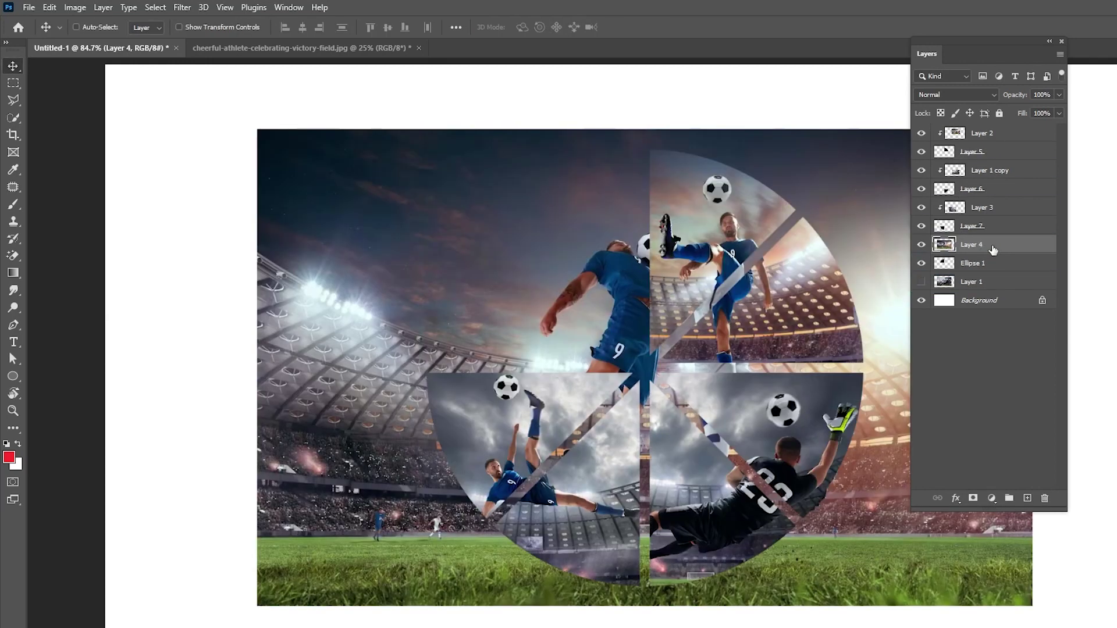
{"action": "right_click", "coordinate": [967, 246]}
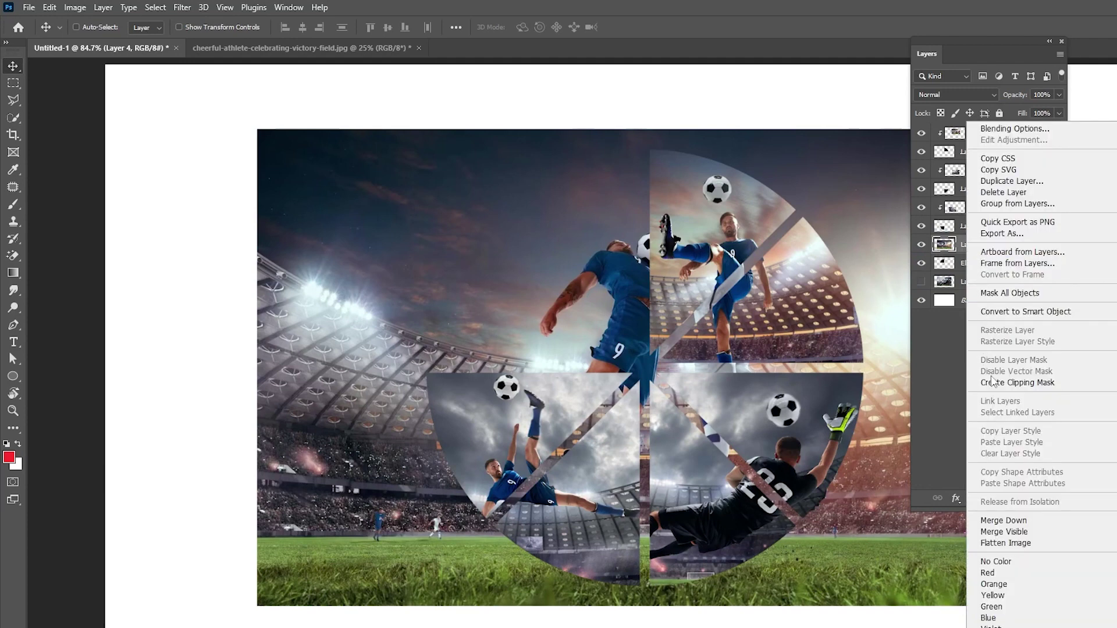
{"action": "left_click", "coordinate": [991, 382]}
Step: Scale the two-players header photo to about 60% and position it inside the slices
{"action": "left_click_drag", "start_coordinate": [636, 316], "coordinate": [634, 152]}
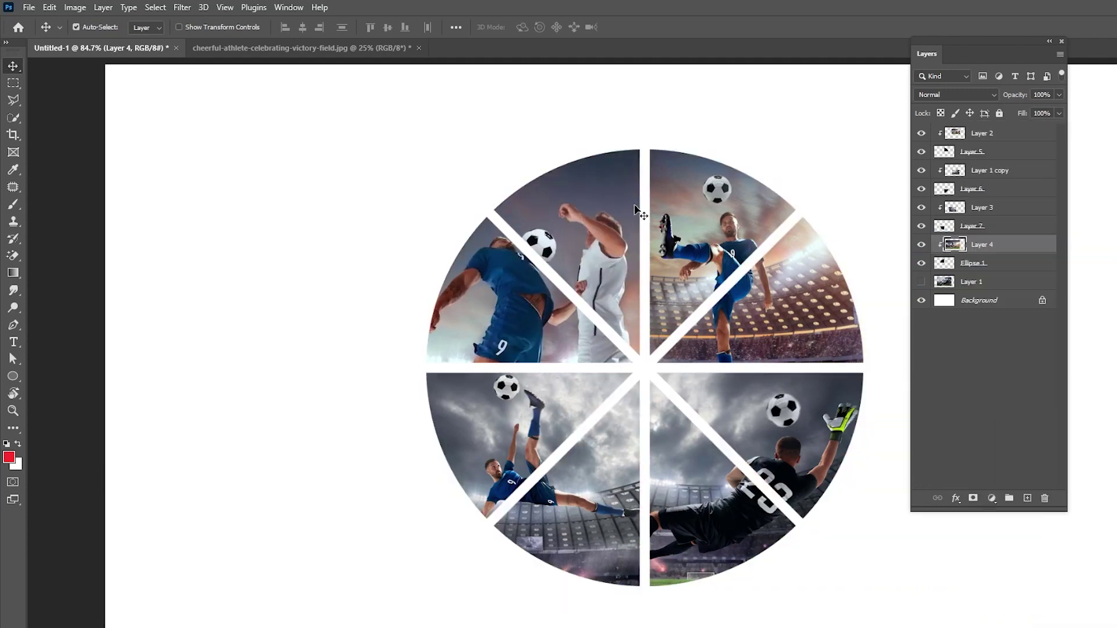
{"action": "key", "text": "ctrl+t"}
{"action": "left_click_drag", "start_coordinate": [528, 126], "coordinate": [528, 141]}
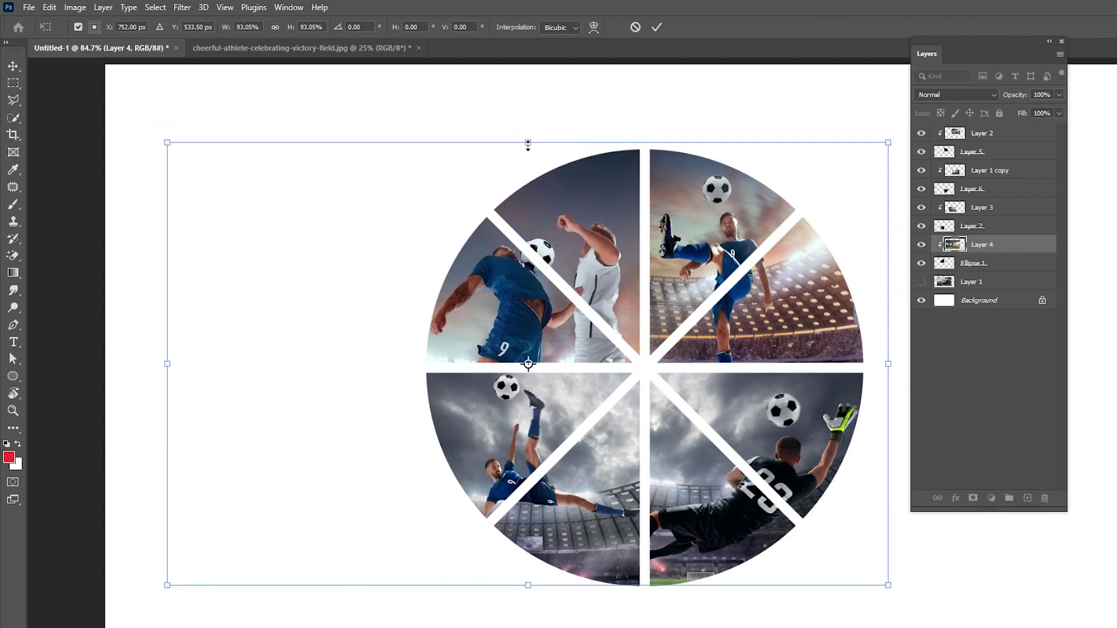
{"action": "left_click_drag", "start_coordinate": [522, 584], "coordinate": [556, 428]}
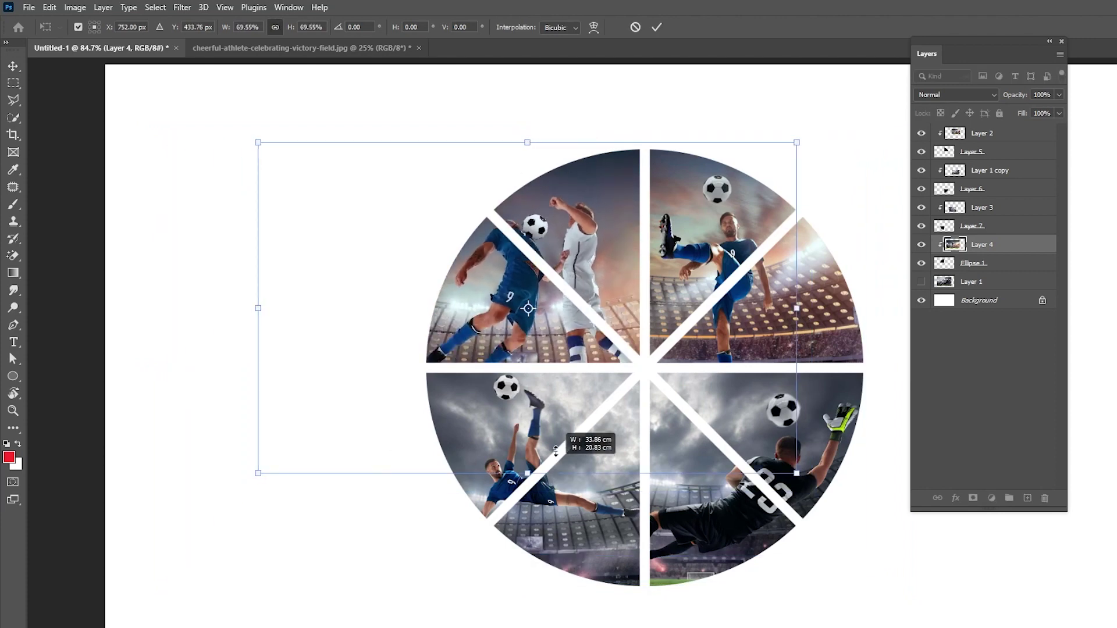
{"action": "left_click_drag", "start_coordinate": [550, 370], "coordinate": [561, 364]}
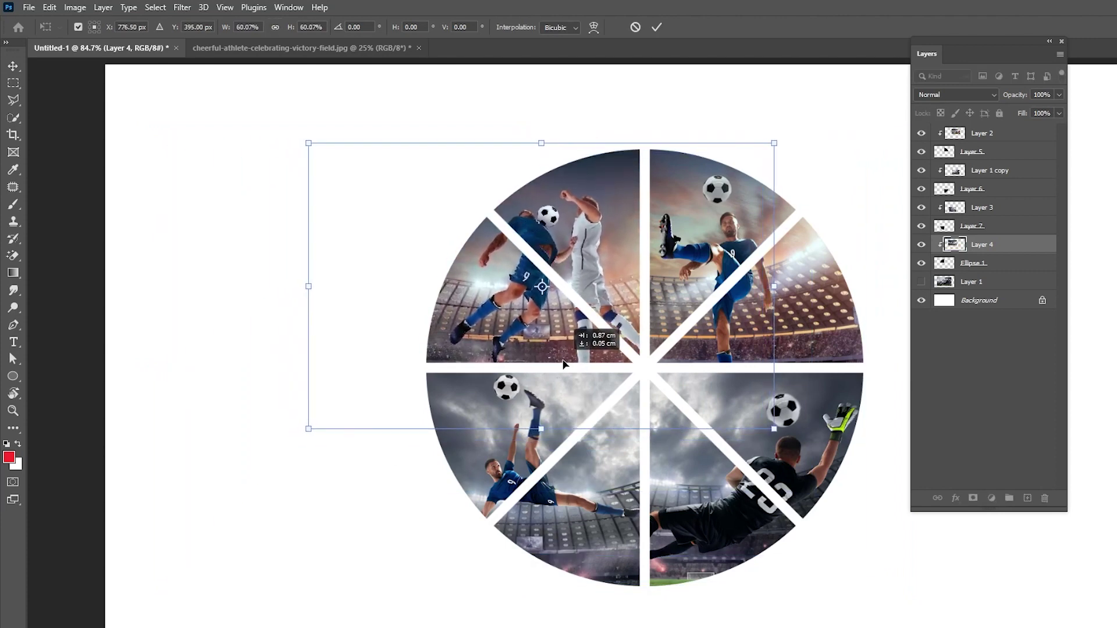
{"action": "key", "text": "Return"}
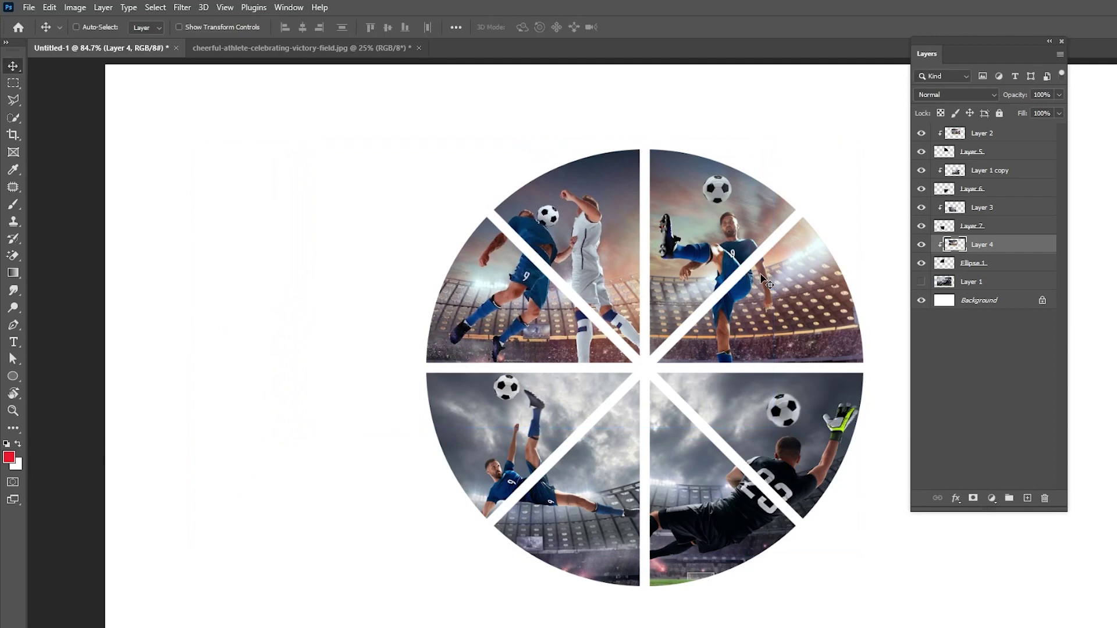
{"action": "left_click", "coordinate": [992, 498]}
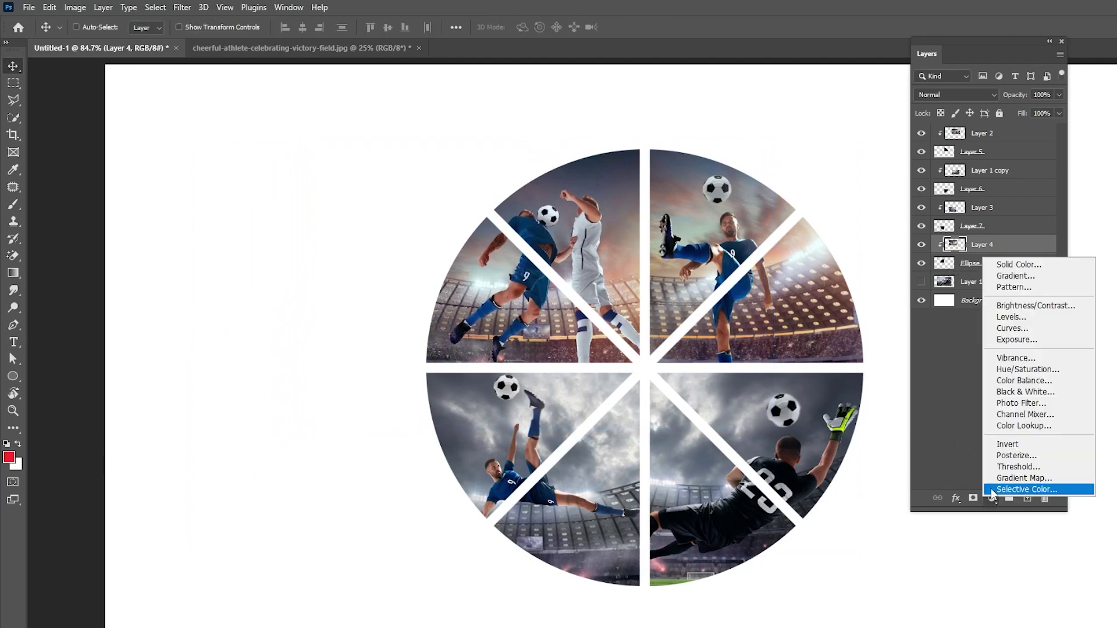
Step: Add Black & White adjustments clipped to Layer 4 and to Layer 1 copy
{"action": "left_click", "coordinate": [1019, 392]}
{"action": "left_click", "coordinate": [816, 526]}
{"action": "left_click", "coordinate": [910, 192]}
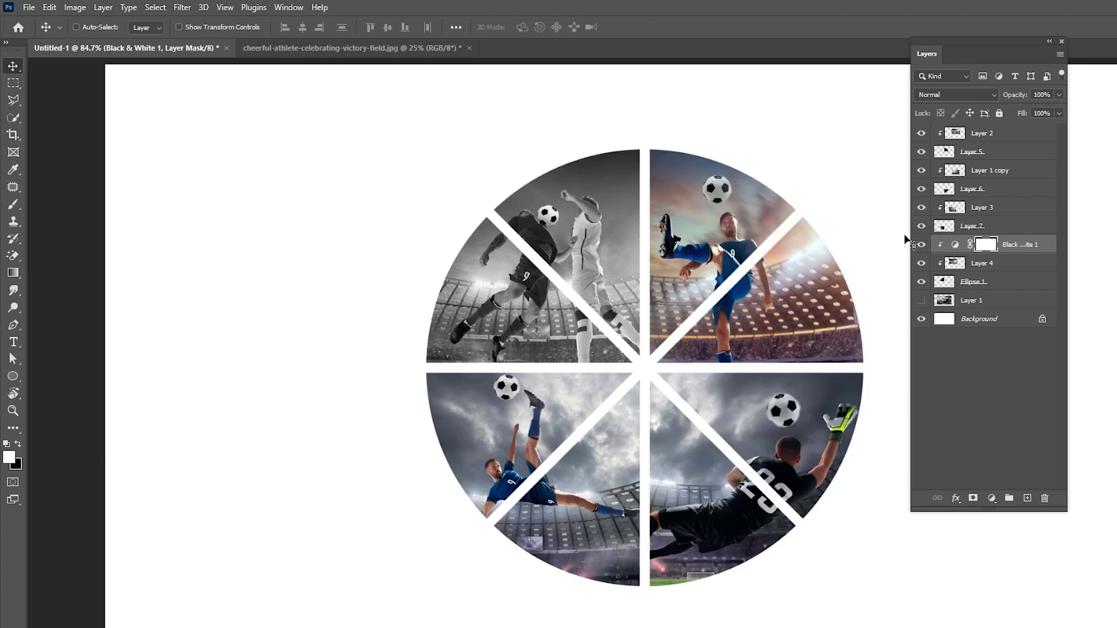
{"action": "right_click", "coordinate": [698, 454]}
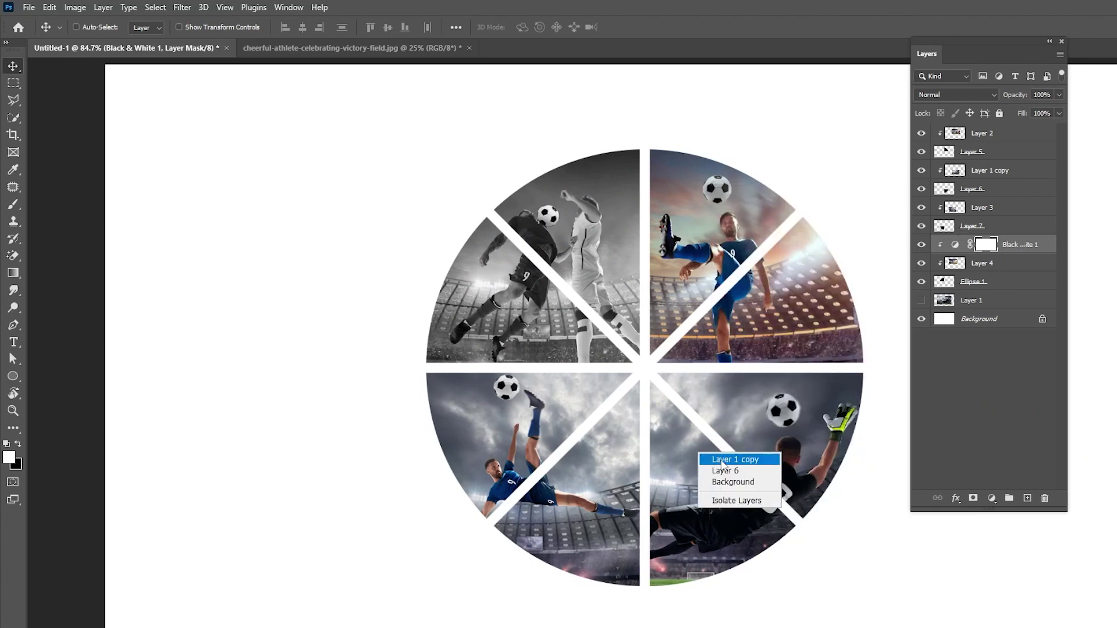
{"action": "left_click", "coordinate": [722, 460]}
{"action": "left_click", "coordinate": [992, 499]}
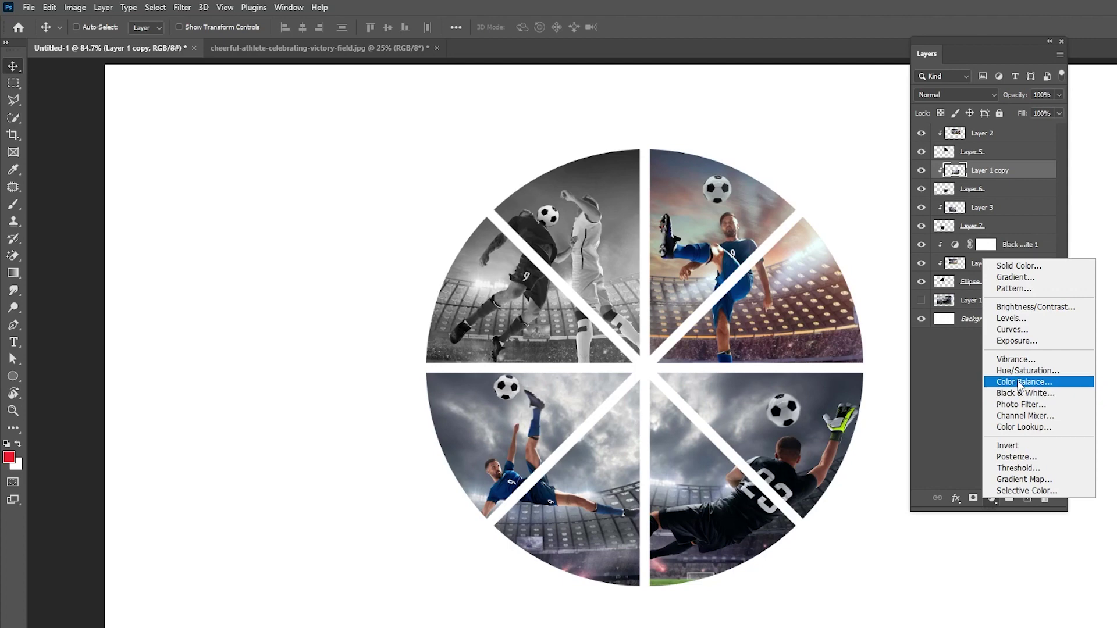
{"action": "left_click", "coordinate": [1024, 388]}
{"action": "left_click", "coordinate": [813, 525]}
{"action": "left_click", "coordinate": [910, 190]}
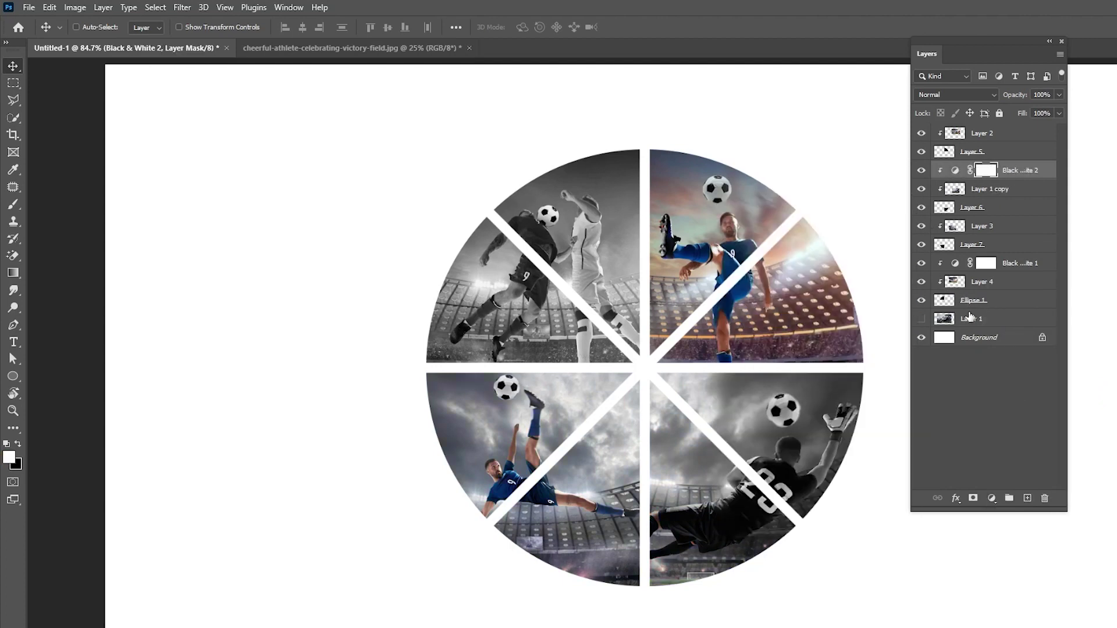
Step: Make the Layer 1 stadium background visible and zoom out to the whole canvas
{"action": "left_click", "coordinate": [972, 319]}
{"action": "left_click", "coordinate": [920, 318]}
{"action": "key", "text": "ctrl+minus"}
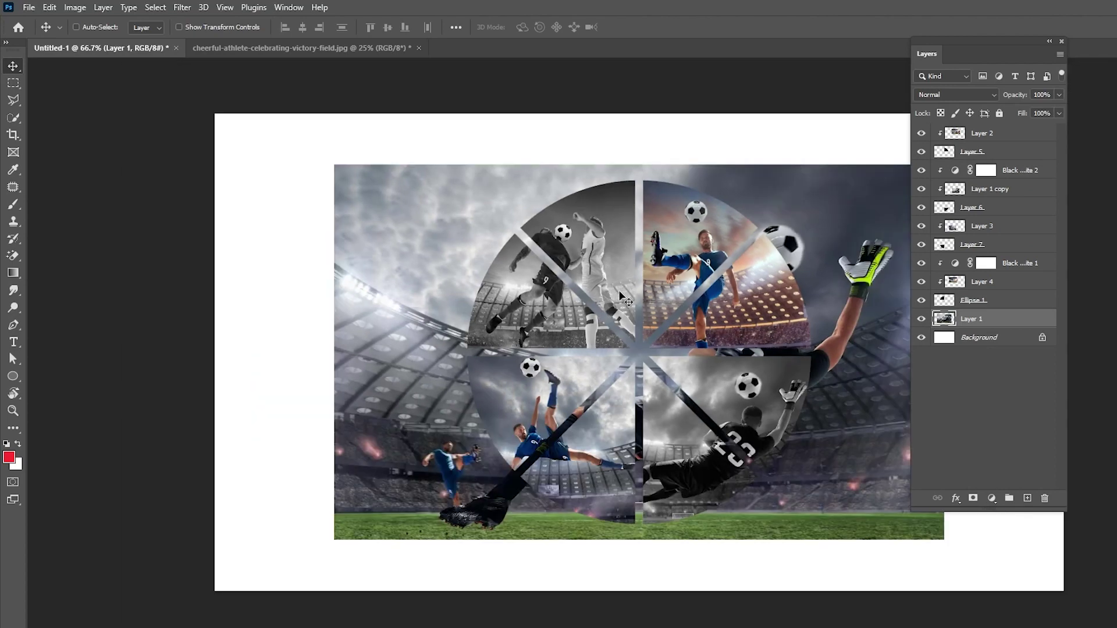
Step: Enlarge the stadium photo to about 142% to fill the canvas and set 17% opacity
{"action": "key", "text": "ctrl+t"}
{"action": "left_click_drag", "start_coordinate": [640, 167], "coordinate": [663, 90]}
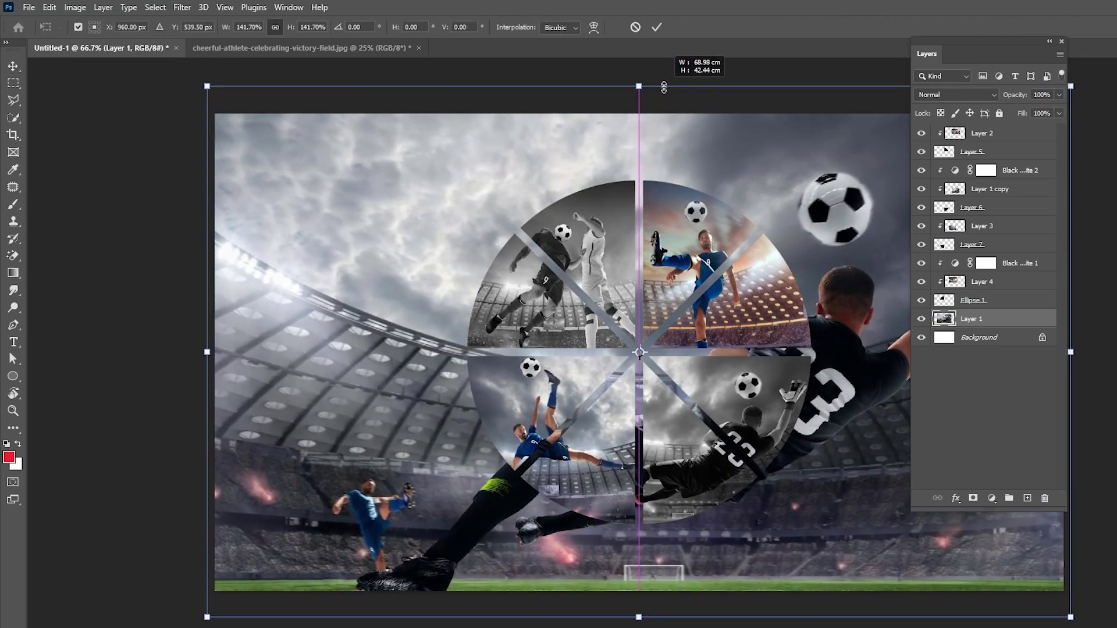
{"action": "key", "text": "Return"}
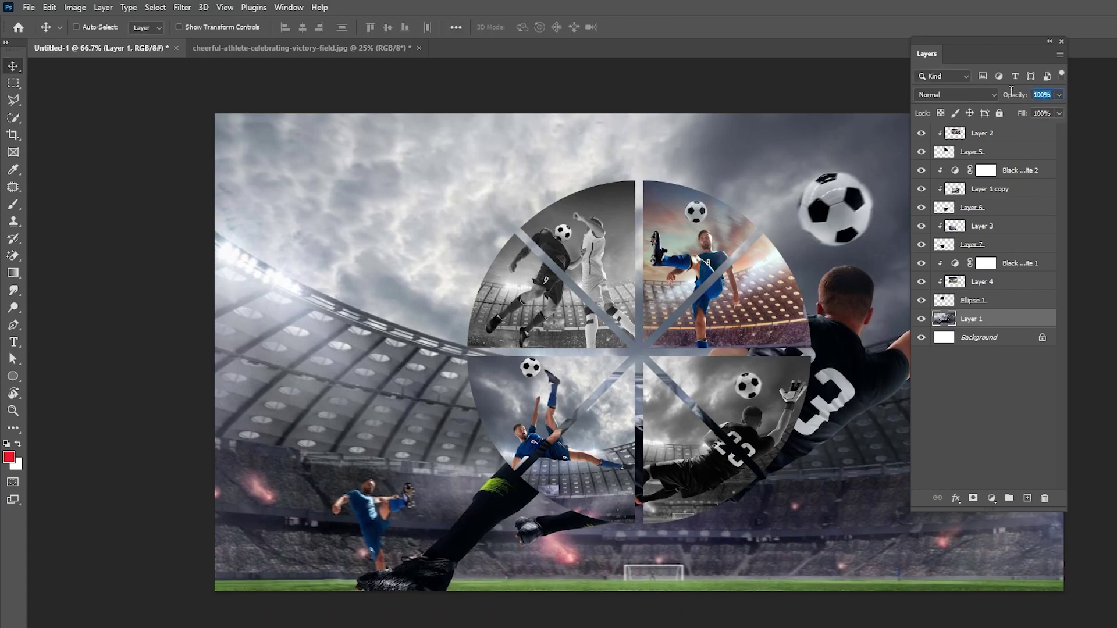
{"action": "type", "text": "17"}
{"action": "key", "text": "Return"}
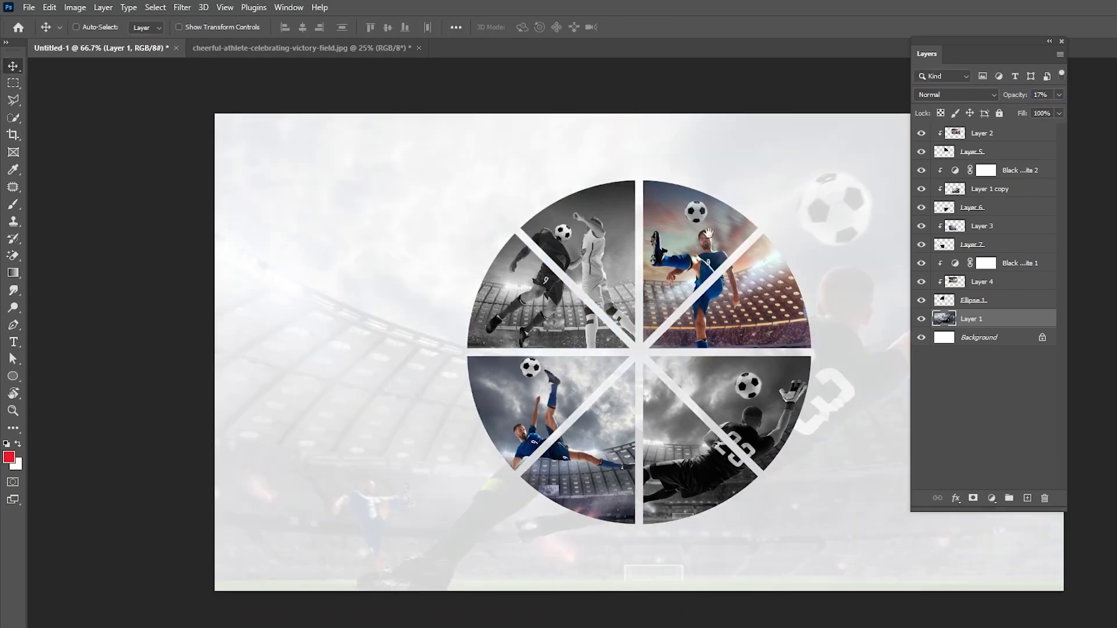
{"action": "left_click_drag", "start_coordinate": [707, 234], "coordinate": [684, 254]}
{"action": "key", "text": "ctrl+1"}
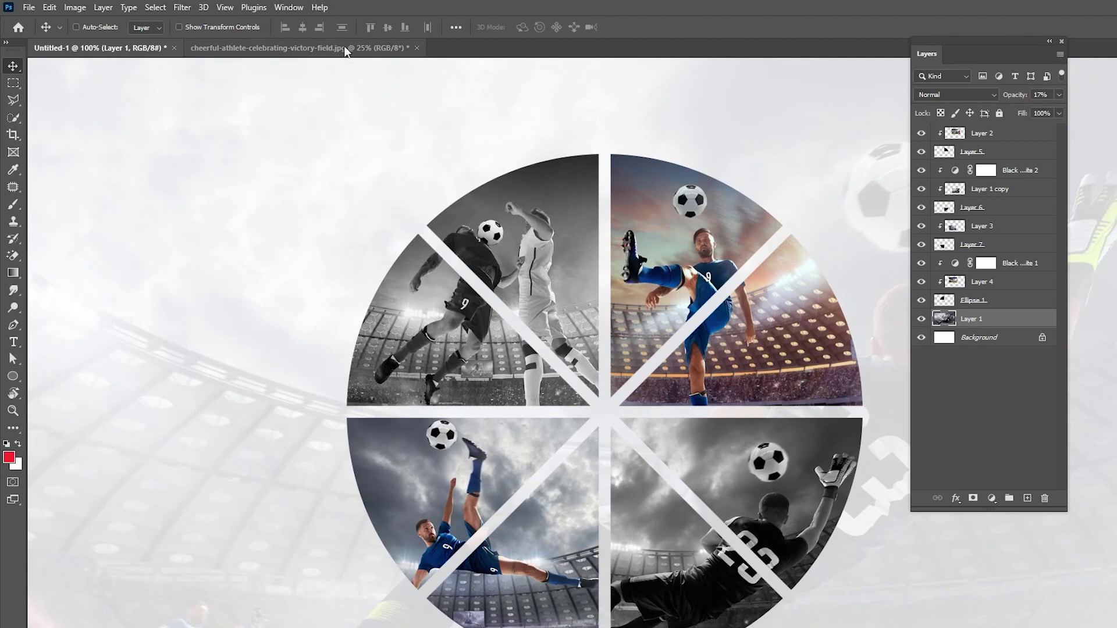
{"action": "left_click", "coordinate": [346, 48]}
Step: Auto-select the kneeling athlete, mask out his white backdrop, and drag him into Untitled-1
{"action": "left_click", "coordinate": [165, 8]}
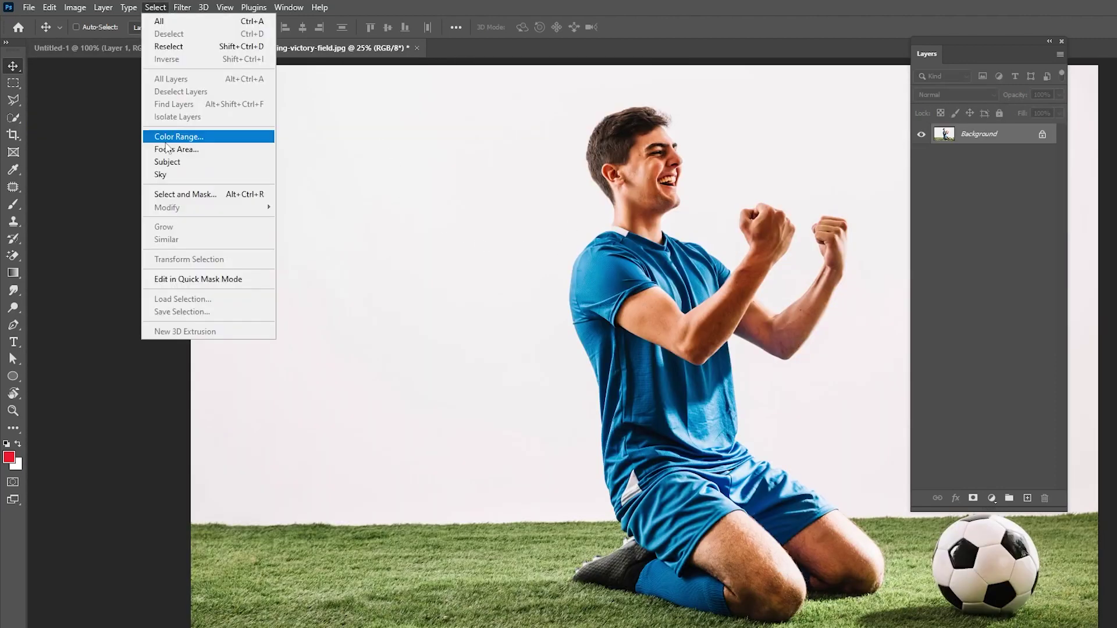
{"action": "left_click", "coordinate": [171, 159]}
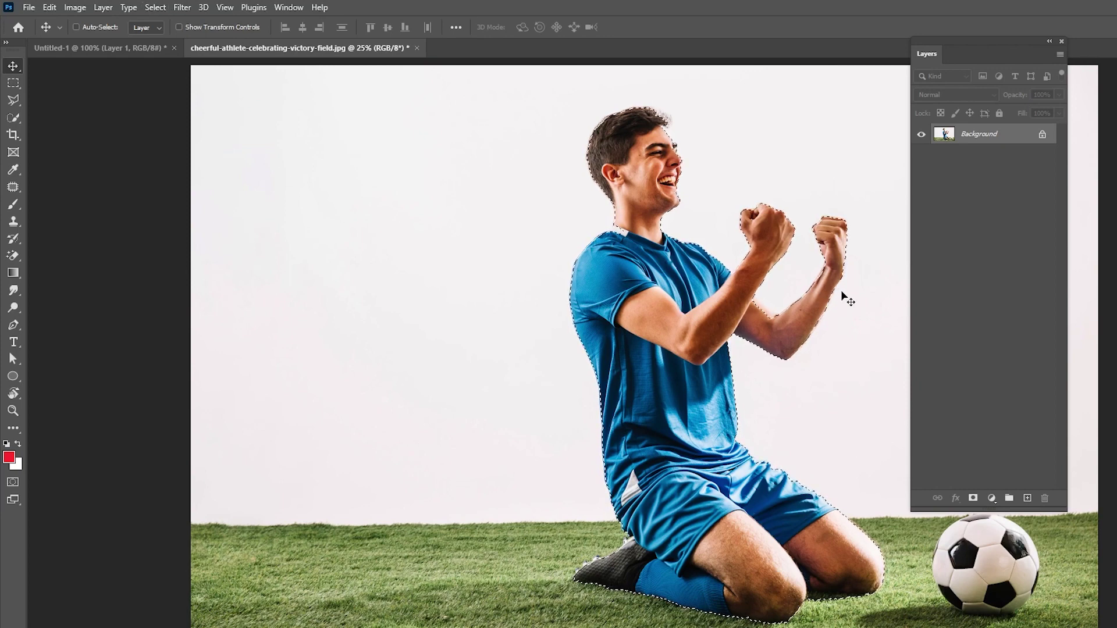
{"action": "left_click", "coordinate": [973, 499]}
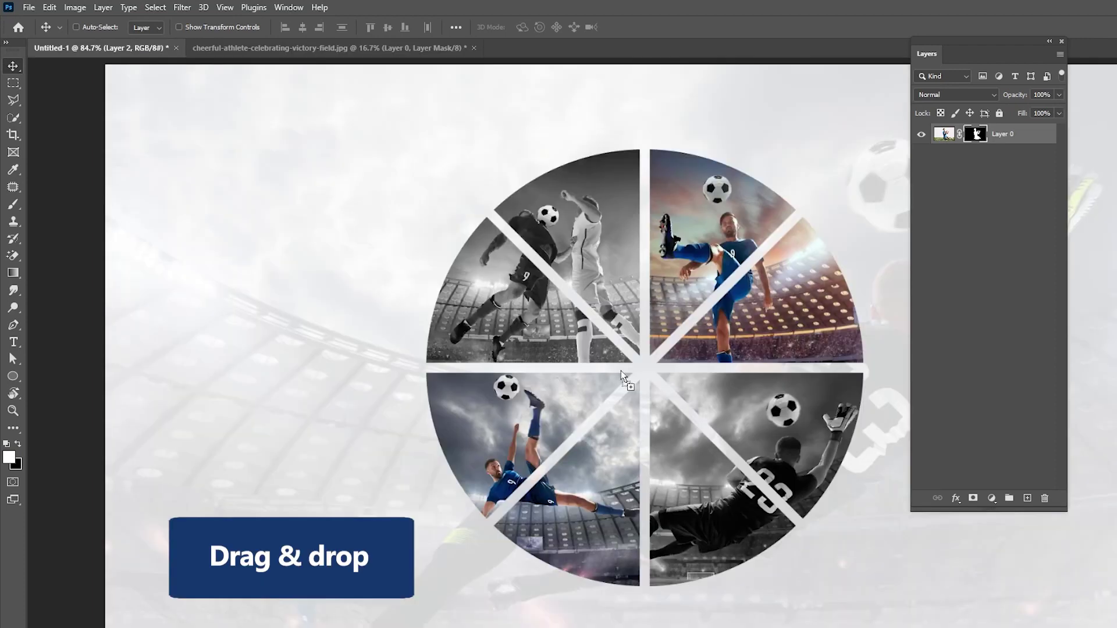
{"action": "left_click_drag", "start_coordinate": [669, 349], "coordinate": [621, 376]}
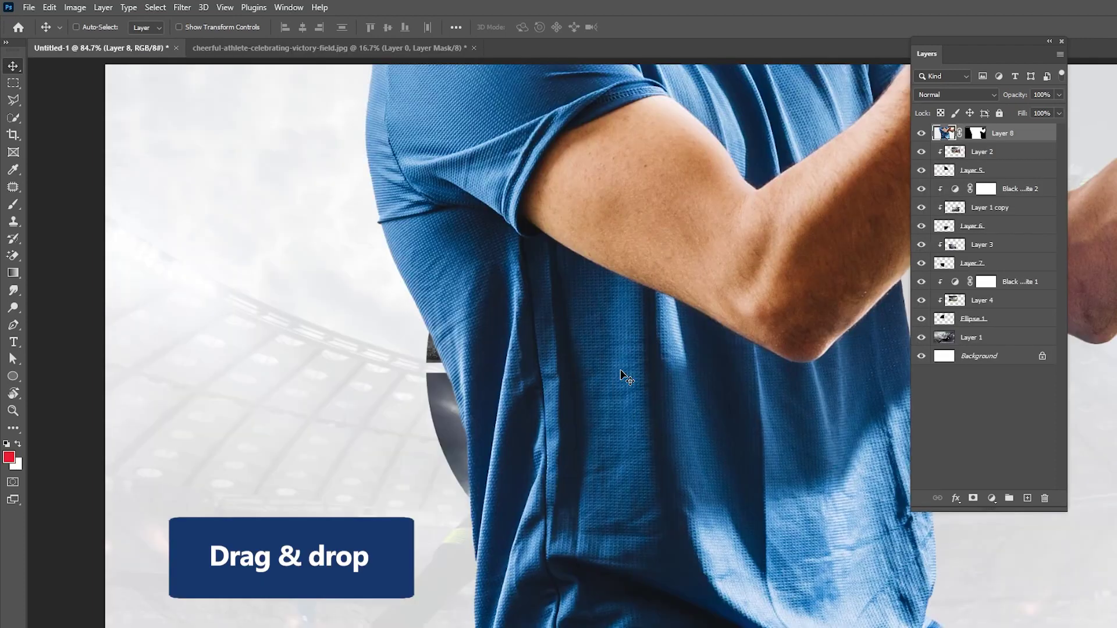
Step: Scale the athlete layer (Layer 8) down to about 27%
{"action": "key", "text": "ctrl+t"}
{"action": "key", "text": "ctrl+0"}
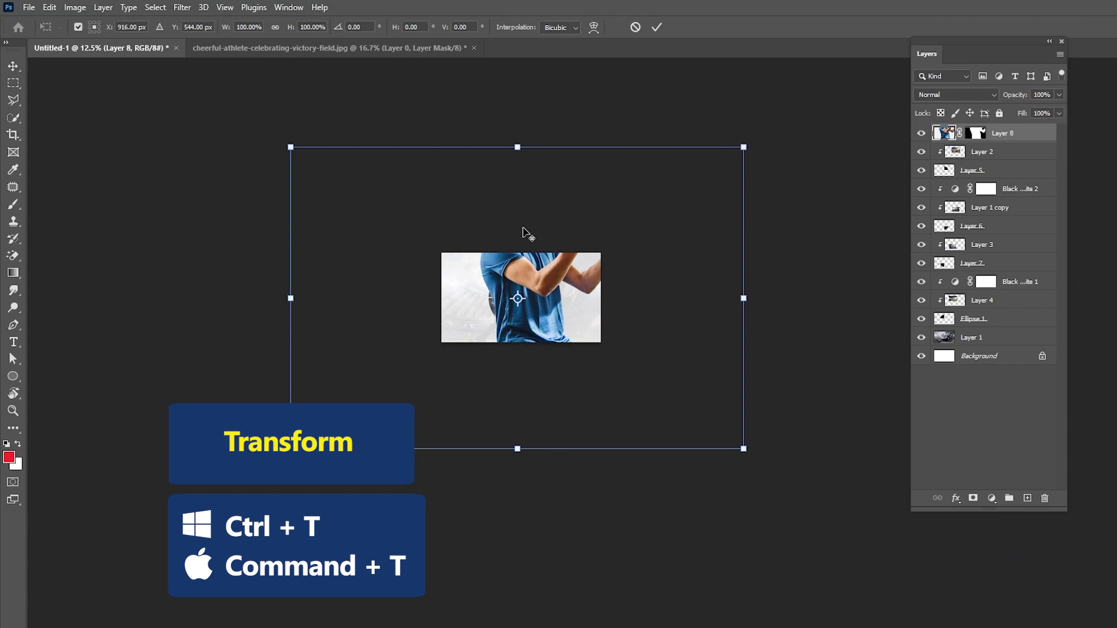
{"action": "left_click_drag", "start_coordinate": [517, 147], "coordinate": [527, 295]}
{"action": "key", "text": "ctrl+plus"}
{"action": "key", "text": "ctrl+plus"}
{"action": "key", "text": "ctrl+plus"}
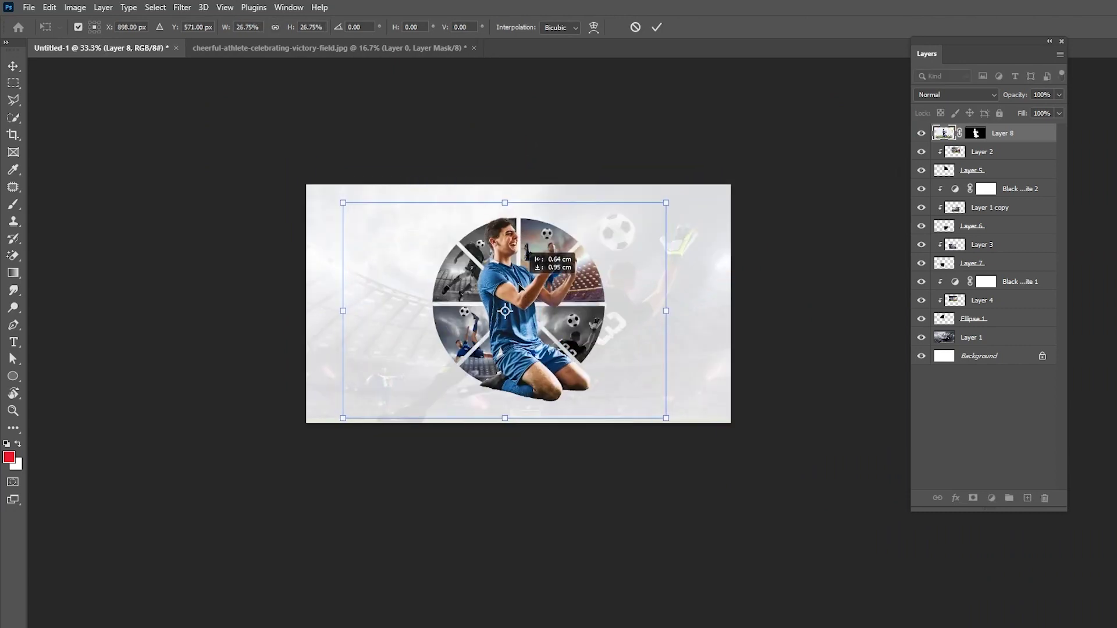
{"action": "key", "text": "Return"}
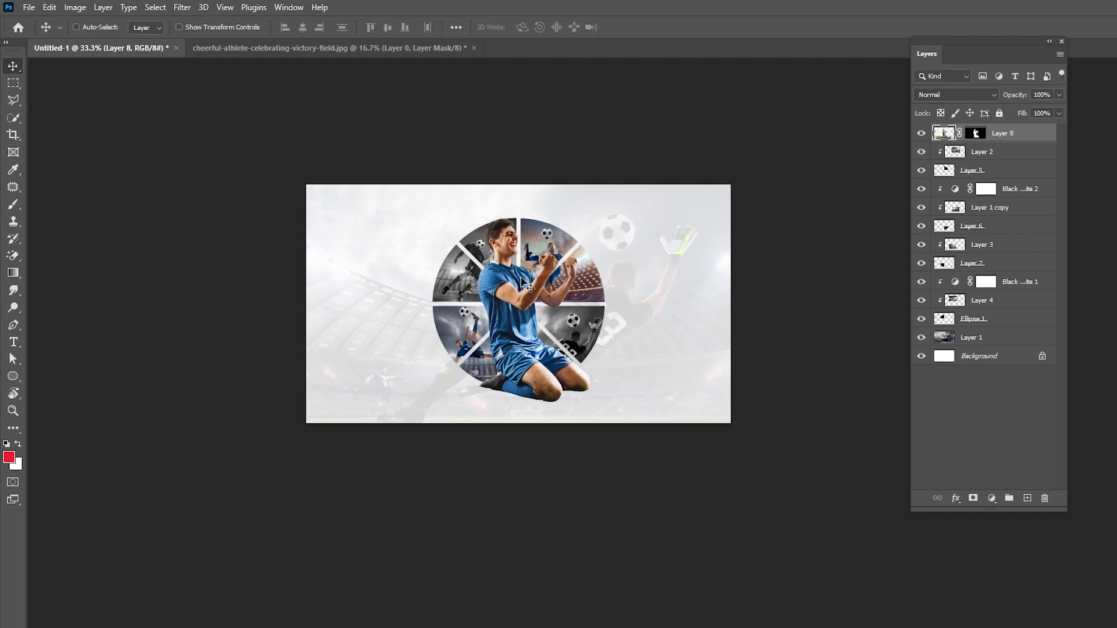
Step: Position the athlete over the circle collage and duplicate his layer as Layer 8 copy
{"action": "scroll", "coordinate": [522, 282], "scroll_direction": "up", "scroll_amount": 1}
{"action": "left_click_drag", "start_coordinate": [582, 262], "coordinate": [571, 252]}
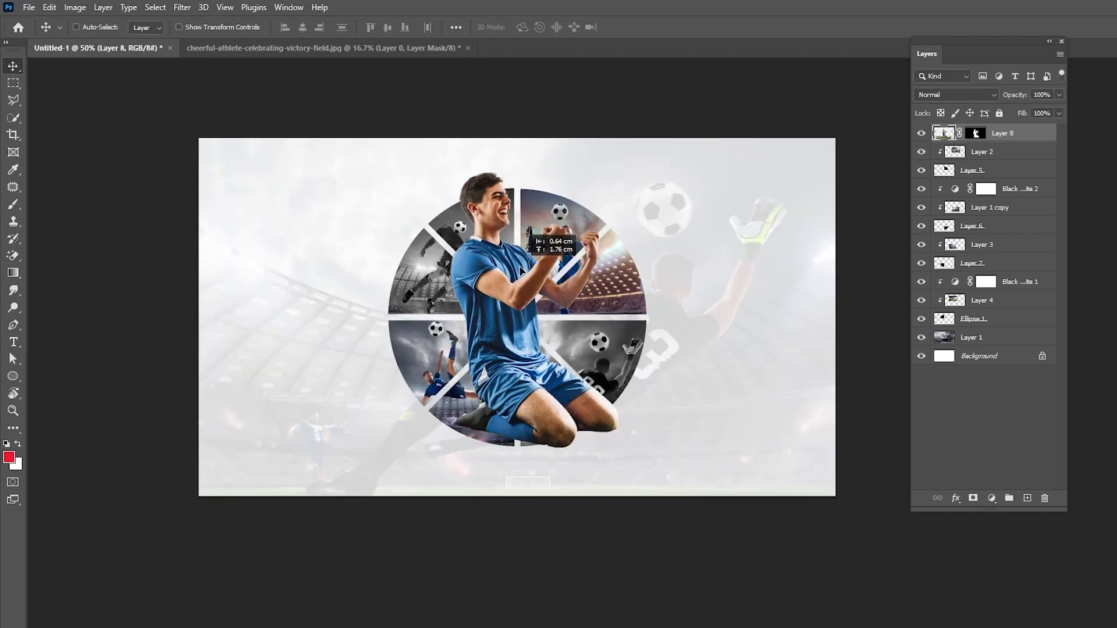
{"action": "left_click_drag", "start_coordinate": [1022, 140], "coordinate": [1027, 497]}
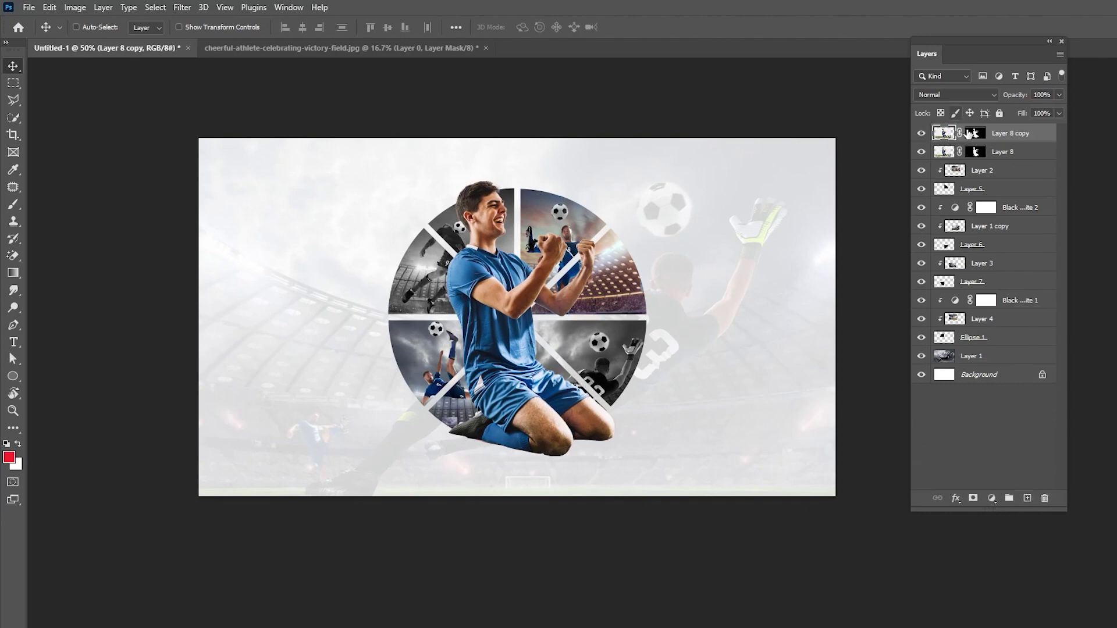
Step: Apply the mask on Layer 8 copy, flip it vertically, and move it below the athlete's knees
{"action": "right_click", "coordinate": [975, 134]}
{"action": "left_click", "coordinate": [996, 170]}
{"action": "key", "text": "ctrl+t"}
{"action": "right_click", "coordinate": [523, 308]}
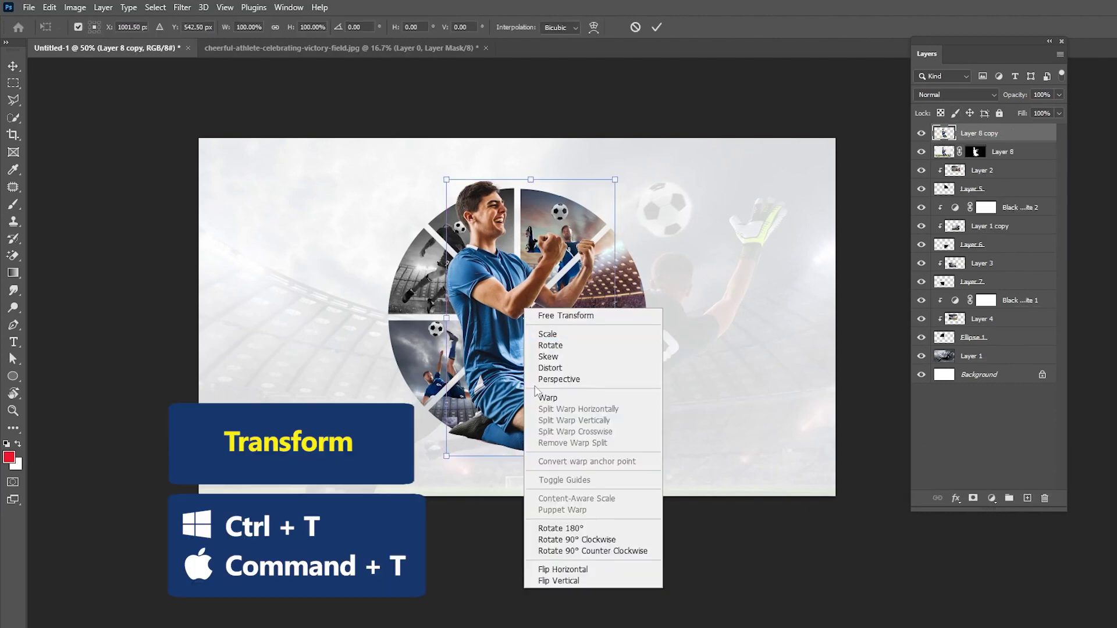
{"action": "left_click", "coordinate": [546, 580]}
{"action": "key", "text": "Return"}
{"action": "left_click_drag", "start_coordinate": [535, 222], "coordinate": [538, 512]}
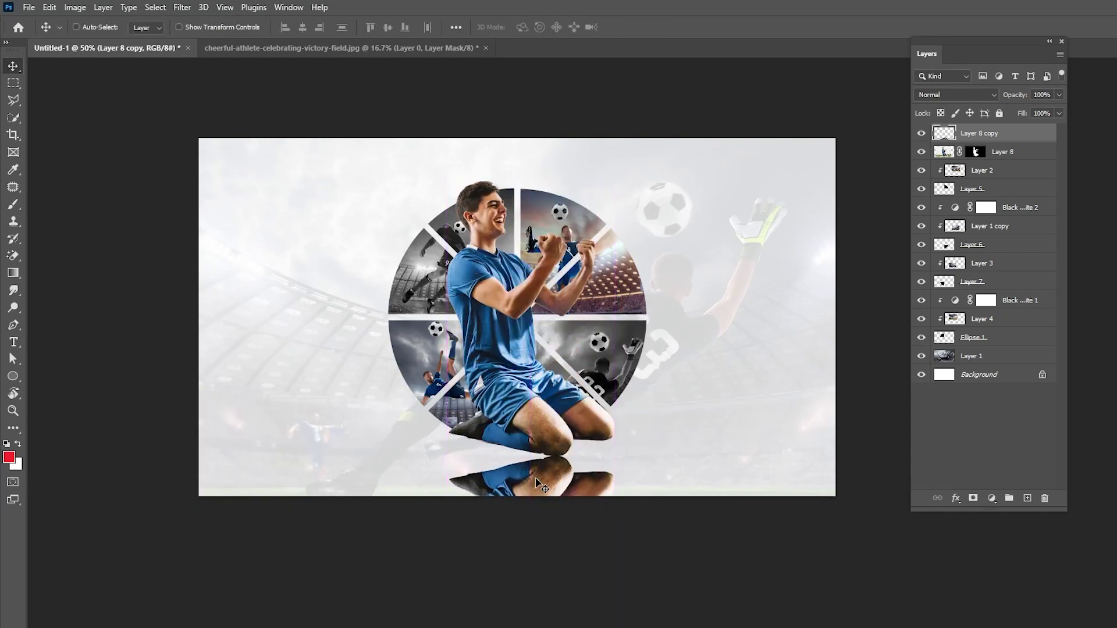
Step: Warp the flipped copy into a curved reflection and place its layer beneath Layer 8
{"action": "key", "text": "ctrl+t"}
{"action": "right_click", "coordinate": [536, 480]}
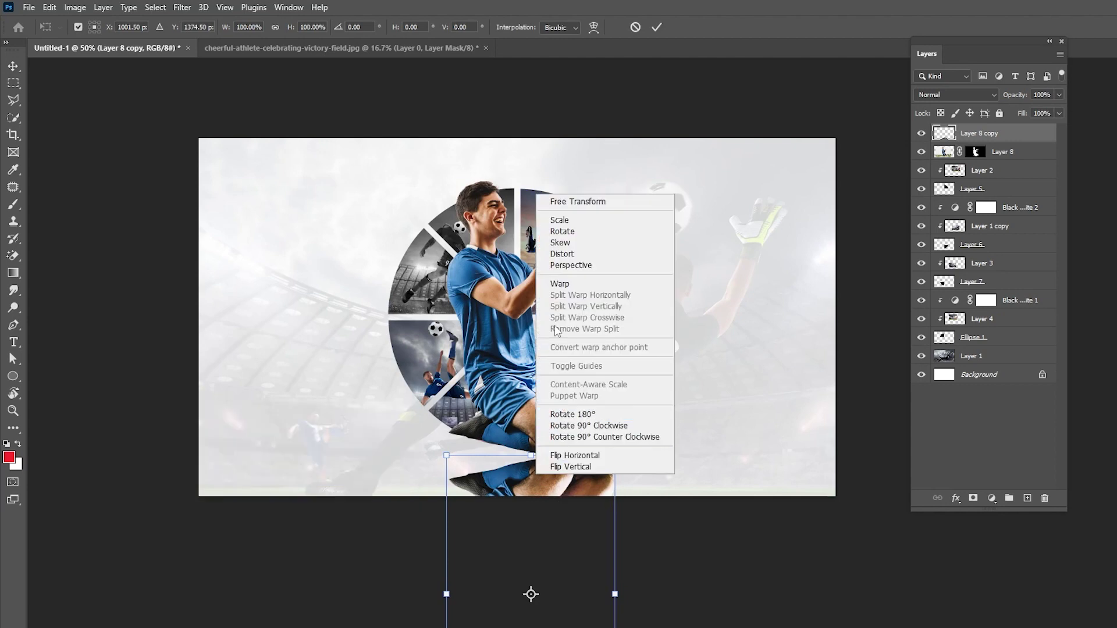
{"action": "left_click", "coordinate": [559, 283]}
{"action": "left_click_drag", "start_coordinate": [446, 455], "coordinate": [447, 391]}
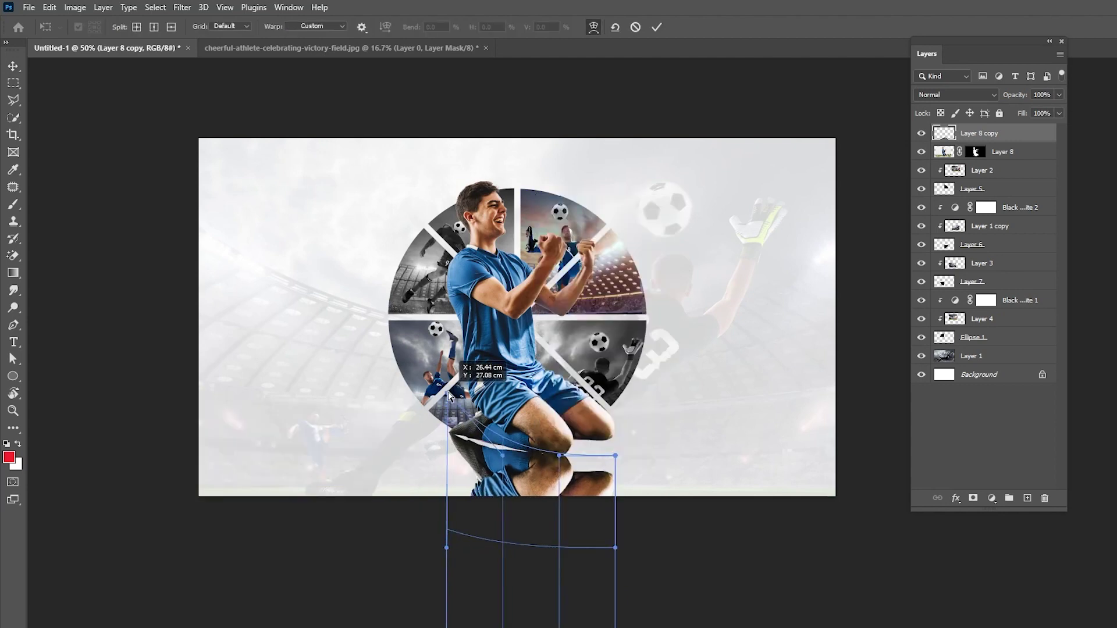
{"action": "left_click_drag", "start_coordinate": [616, 455], "coordinate": [601, 424]}
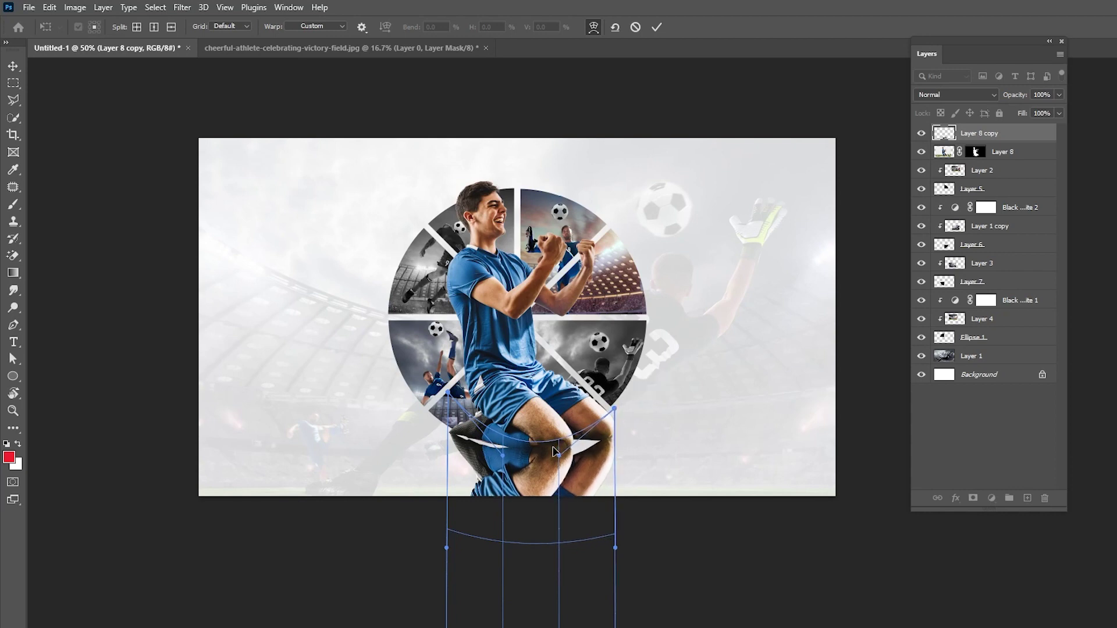
{"action": "left_click_drag", "start_coordinate": [559, 458], "coordinate": [559, 486]}
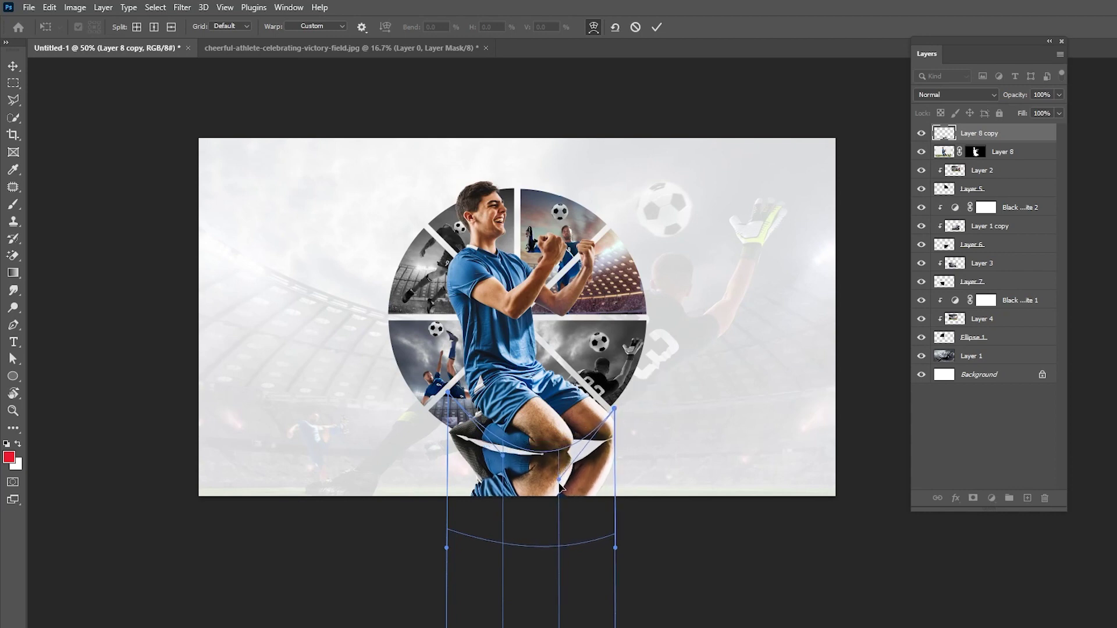
{"action": "key", "text": "Return"}
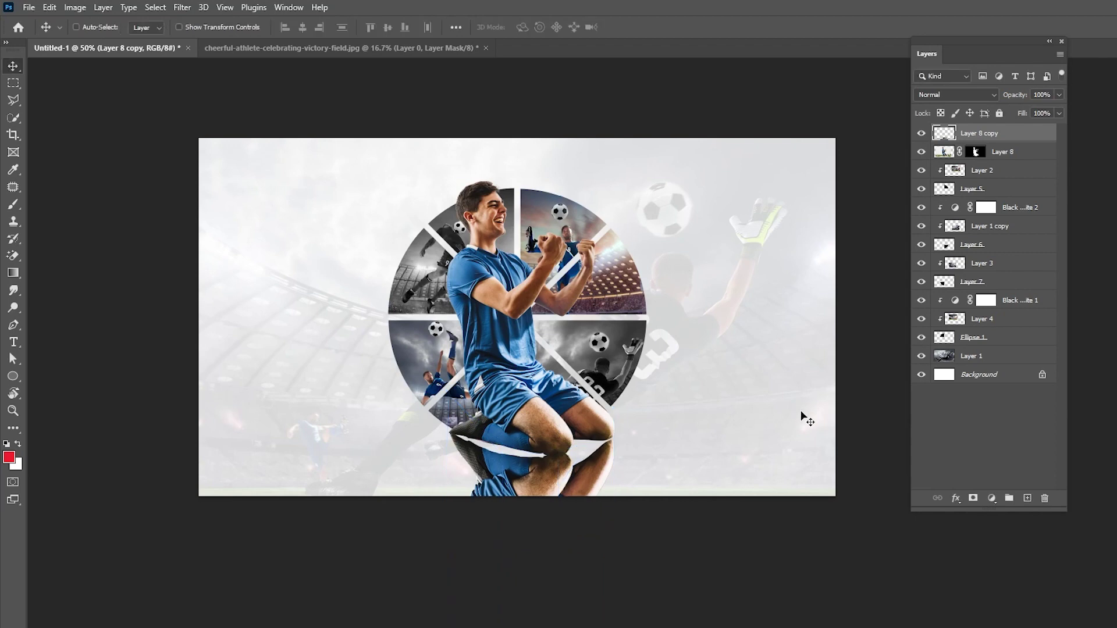
{"action": "left_click_drag", "start_coordinate": [960, 158], "coordinate": [983, 165]}
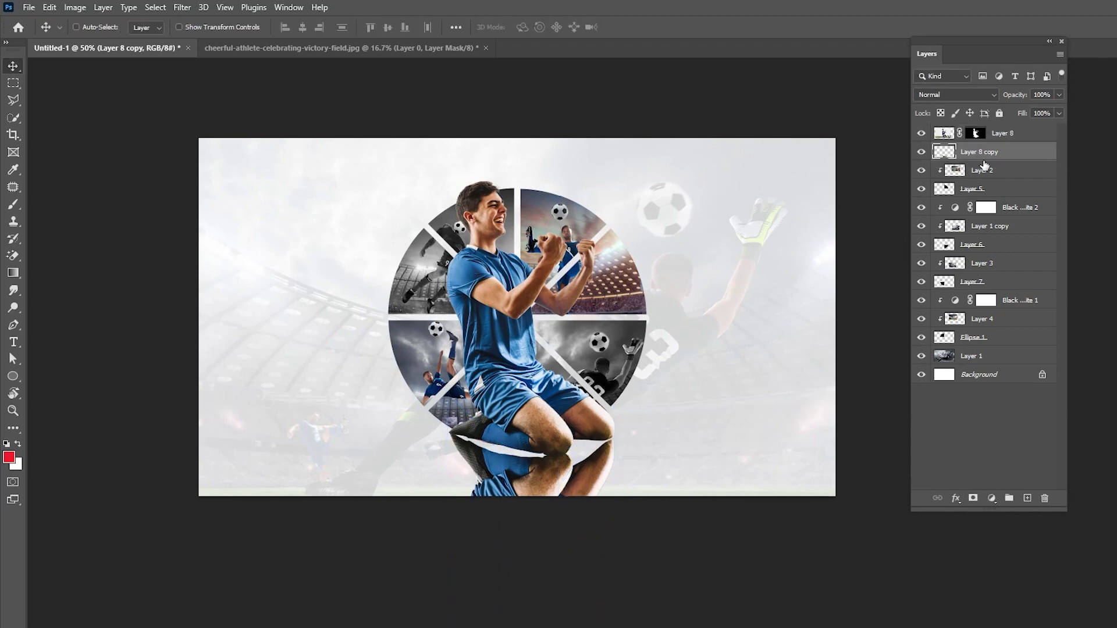
Step: Add a layer mask to the reflection and set up a black foreground-to-transparent gradient at 100% opacity
{"action": "left_click", "coordinate": [11, 274]}
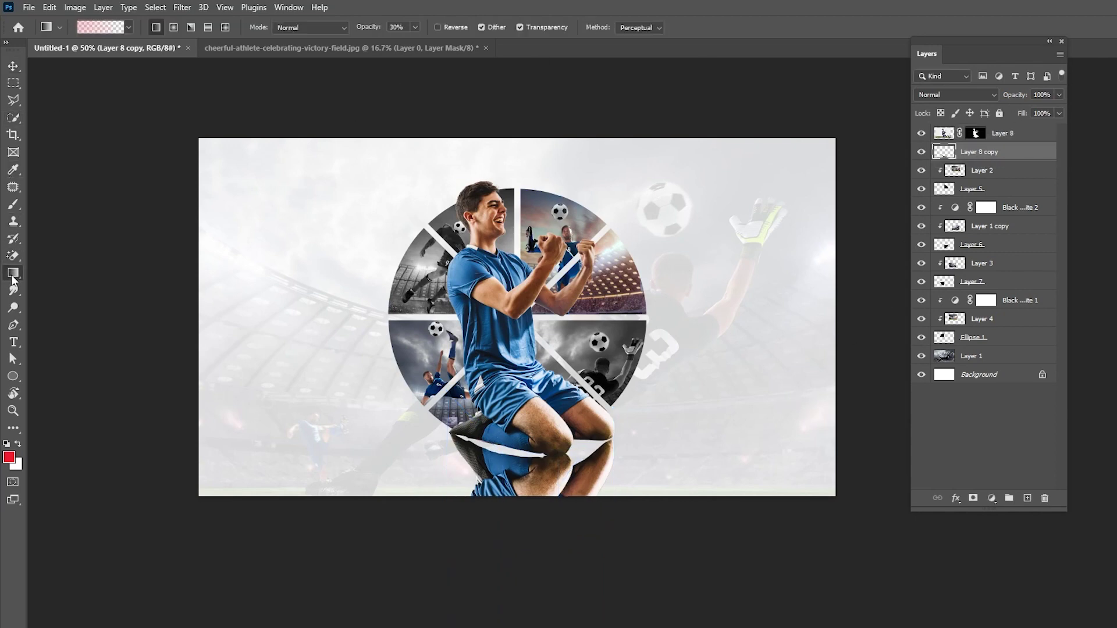
{"action": "left_click", "coordinate": [973, 498]}
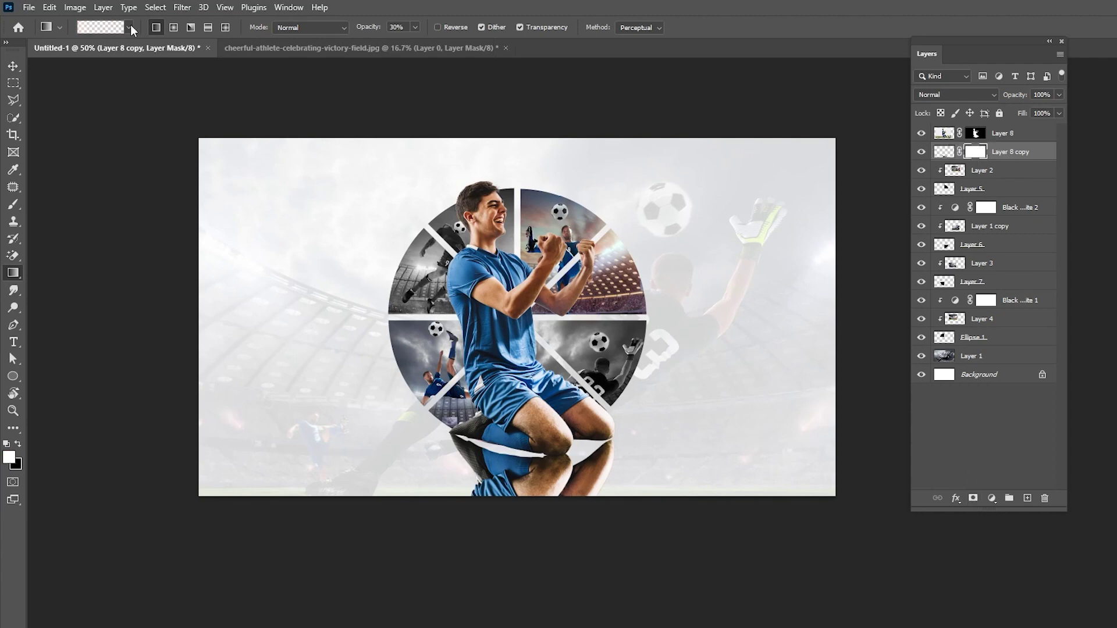
{"action": "left_click", "coordinate": [130, 27]}
{"action": "left_click", "coordinate": [31, 53]}
{"action": "key", "text": "x"}
{"action": "double_click", "coordinate": [49, 74]}
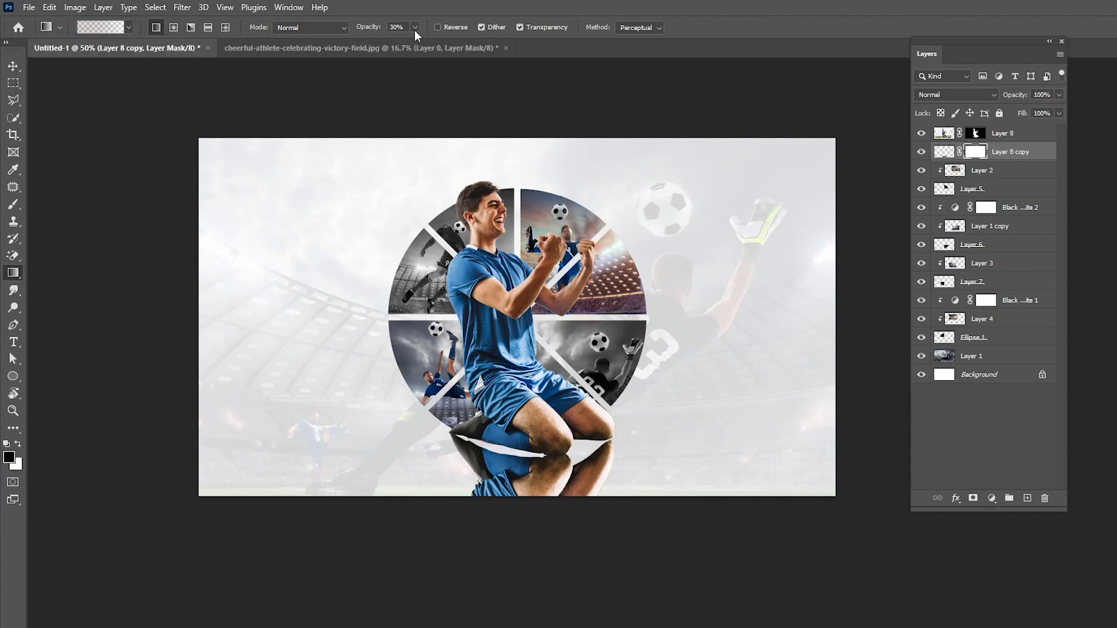
Step: Draw the gradient upward on the mask so the reflection fades downward, then reselect the athlete layer
{"action": "left_click_drag", "start_coordinate": [532, 500], "coordinate": [534, 415]}
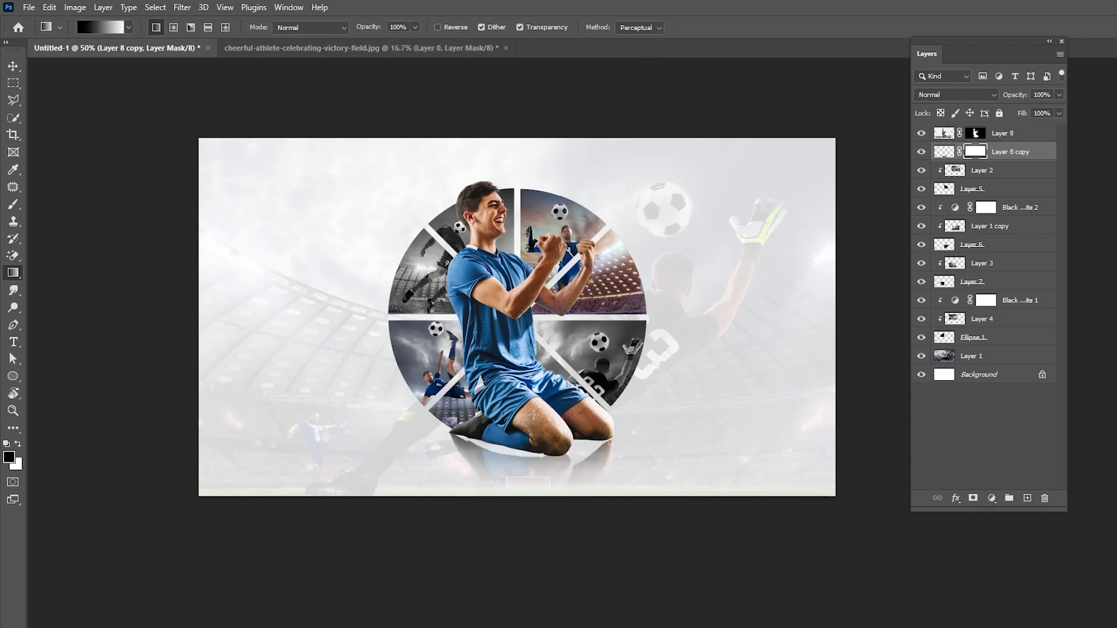
{"action": "key", "text": "ctrl+z"}
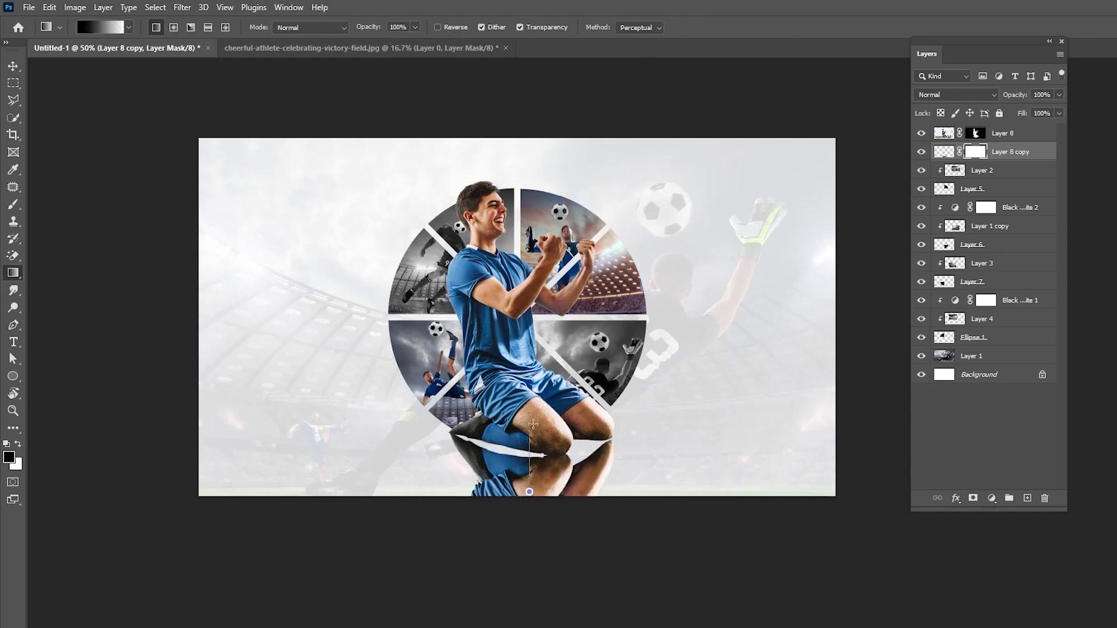
{"action": "left_click_drag", "start_coordinate": [529, 491], "coordinate": [533, 432]}
{"action": "key", "text": "v"}
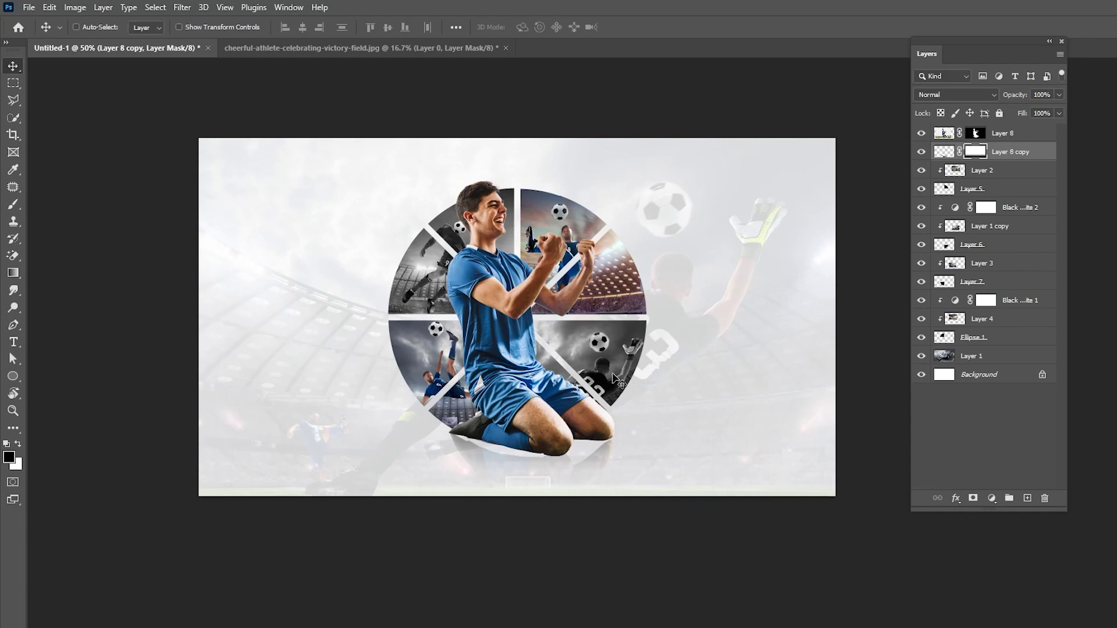
{"action": "left_click", "coordinate": [1015, 135]}
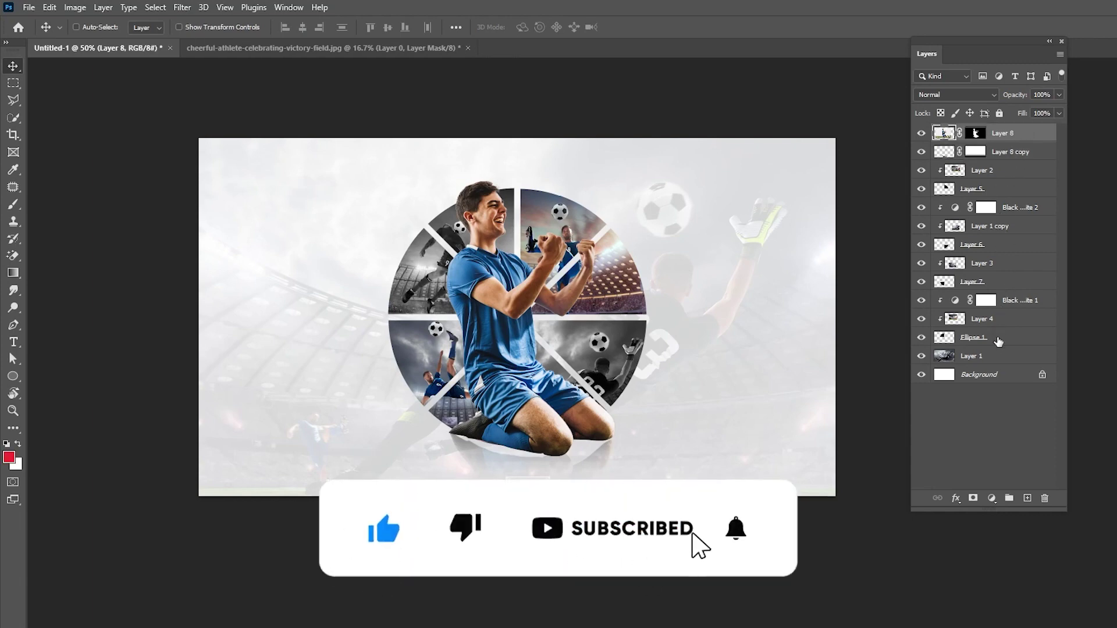
Step: Group Layer 8 through Ellipse 1 into Group 1 and hide it, leaving the stadium backdrop
{"action": "left_click", "coordinate": [998, 341], "text": "shift"}
{"action": "key", "text": "ctrl+g"}
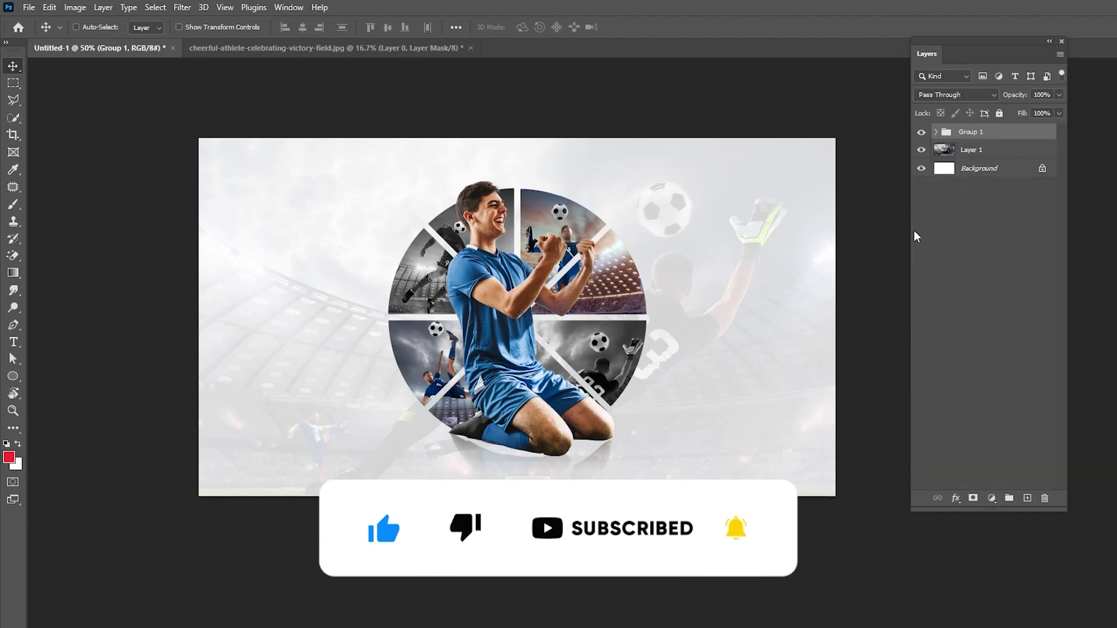
{"action": "left_click", "coordinate": [921, 133]}
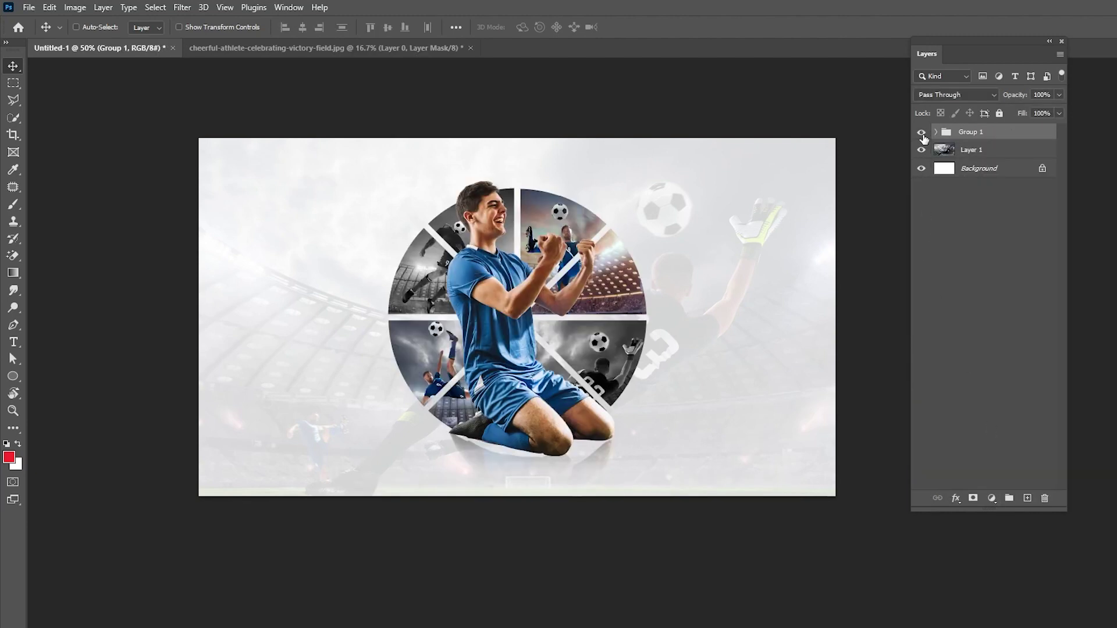
{"action": "left_click", "coordinate": [921, 133]}
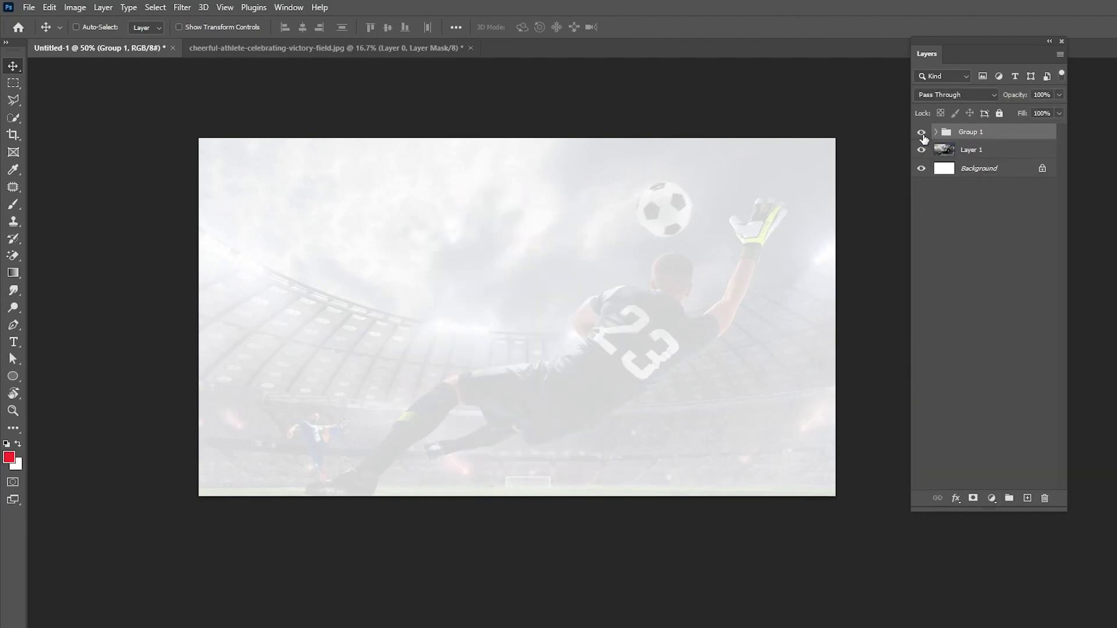